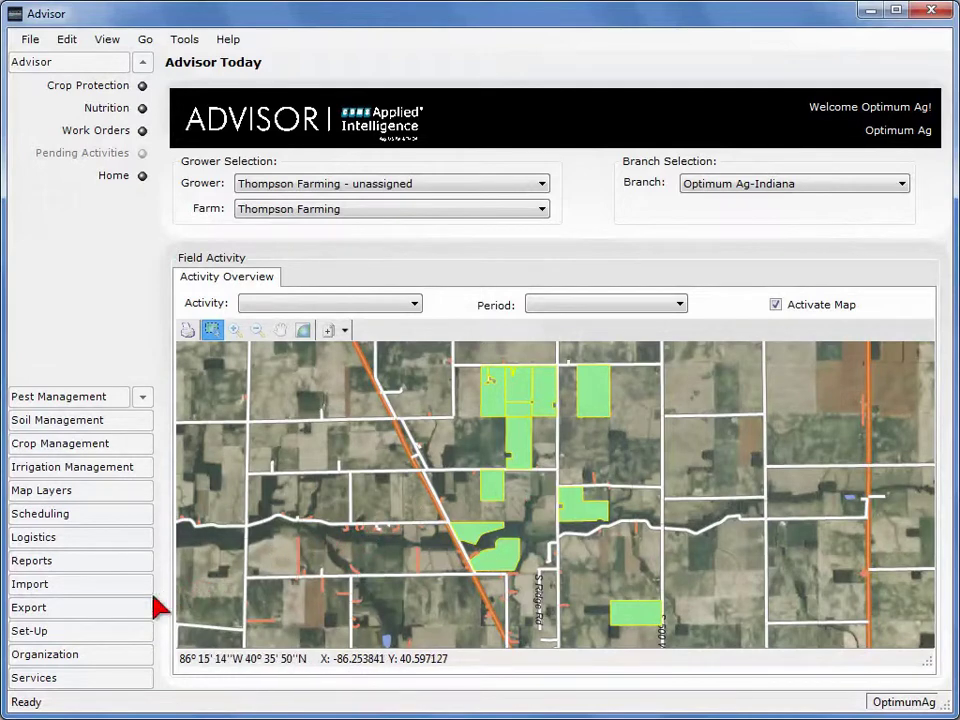
Step: Open Set-Up > Fields/Blocks with Thompson Farming as grower and farm, and show the Blocks list
left_click(90, 637)
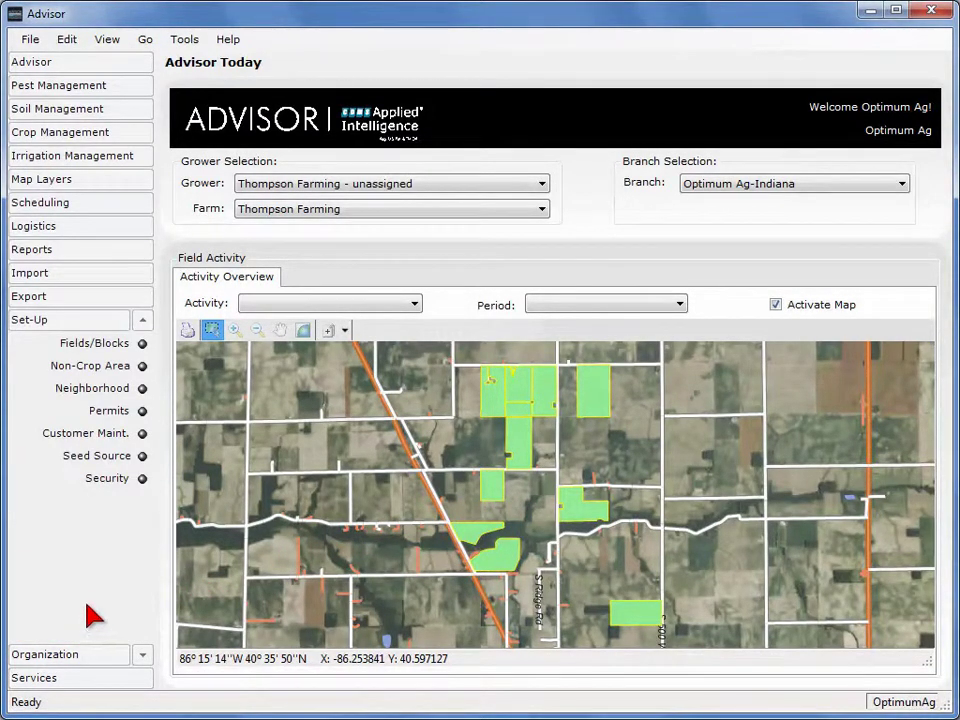
left_click(113, 344)
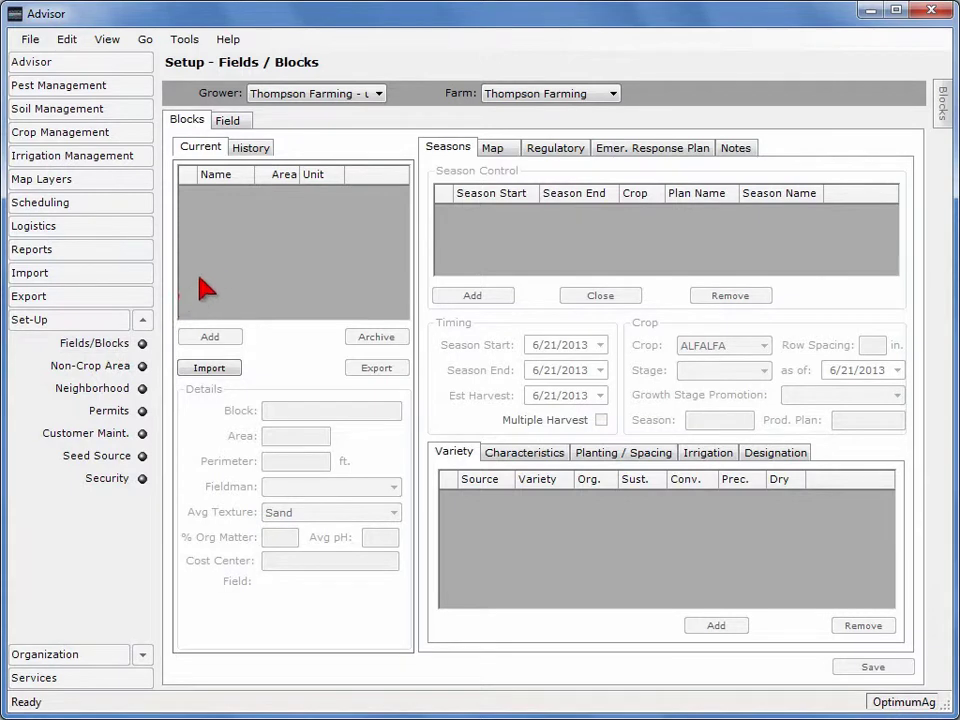
left_click(381, 94)
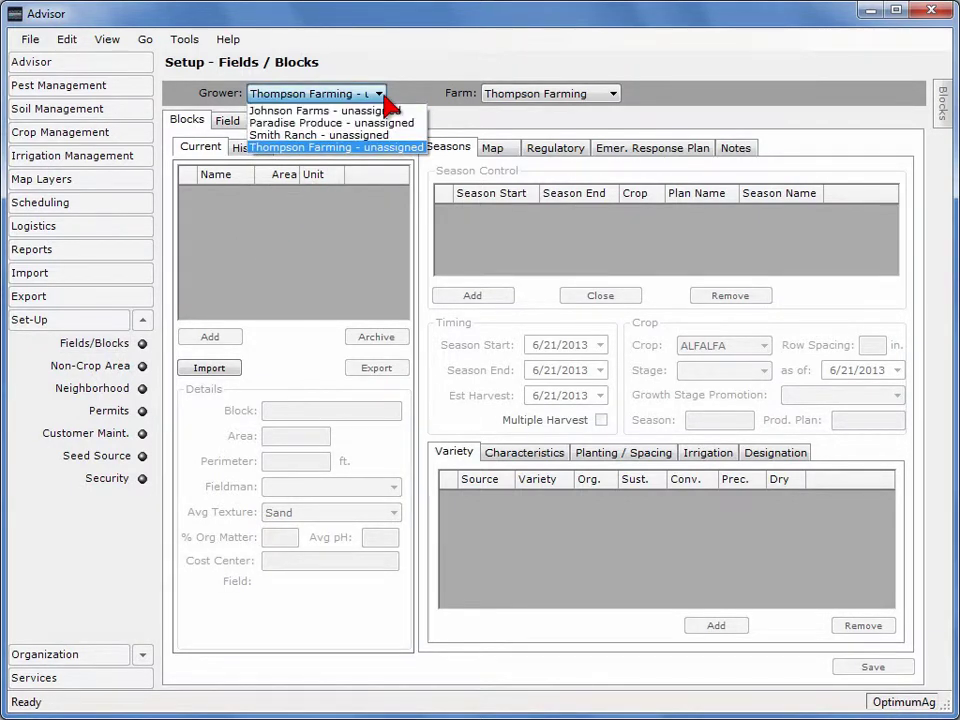
left_click(385, 100)
left_click(606, 98)
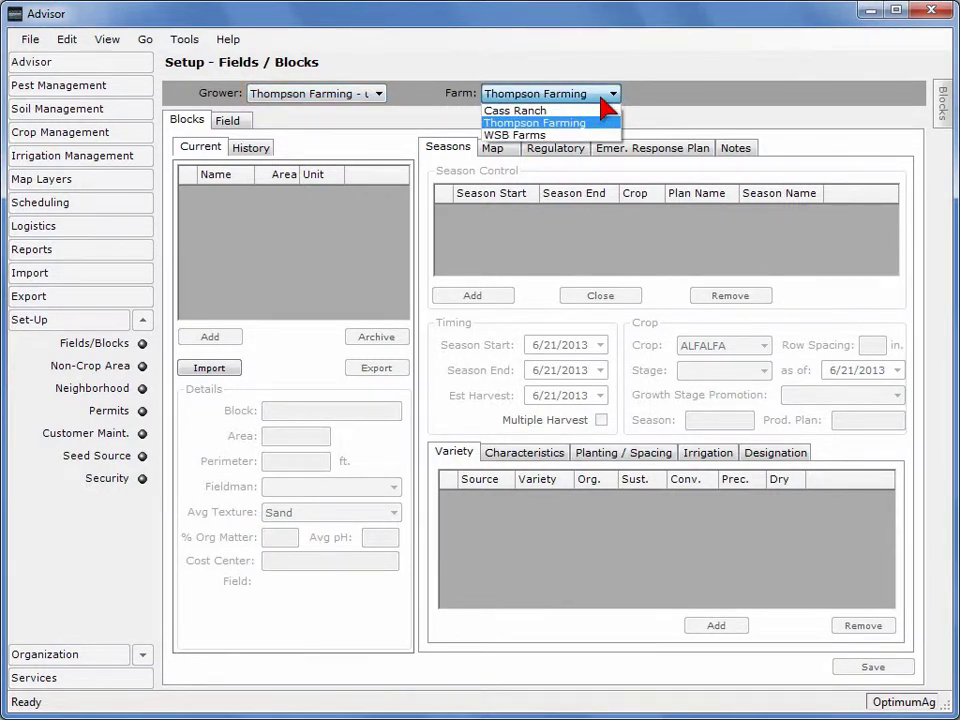
left_click(602, 97)
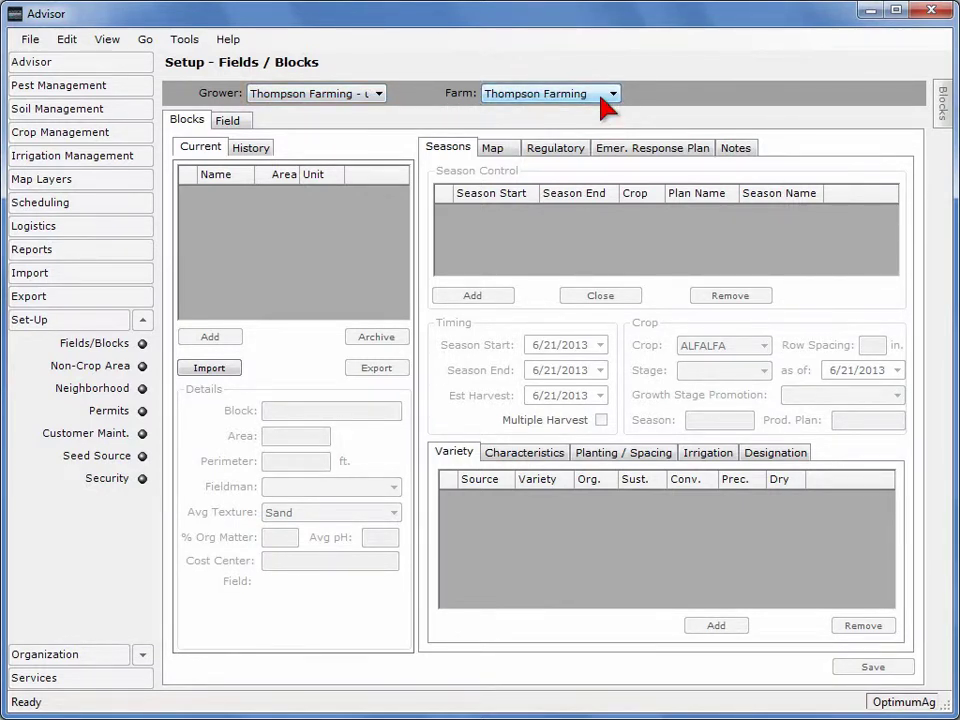
left_click(944, 118)
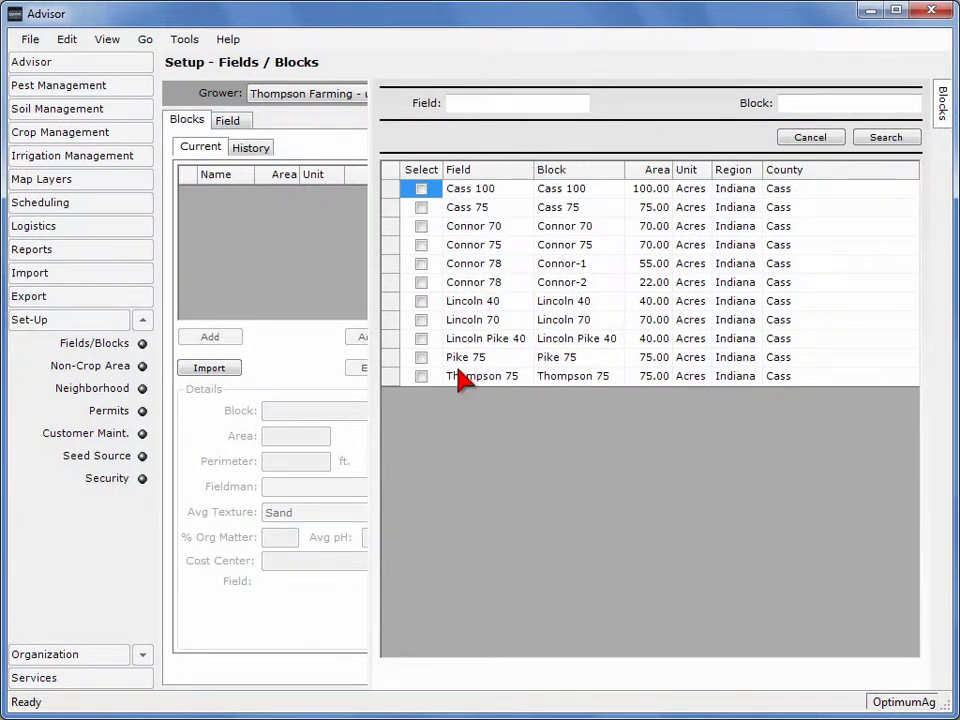
Step: Select the 75-acre Thompson 75 block and view its boundary on the Map tab
left_click(421, 376)
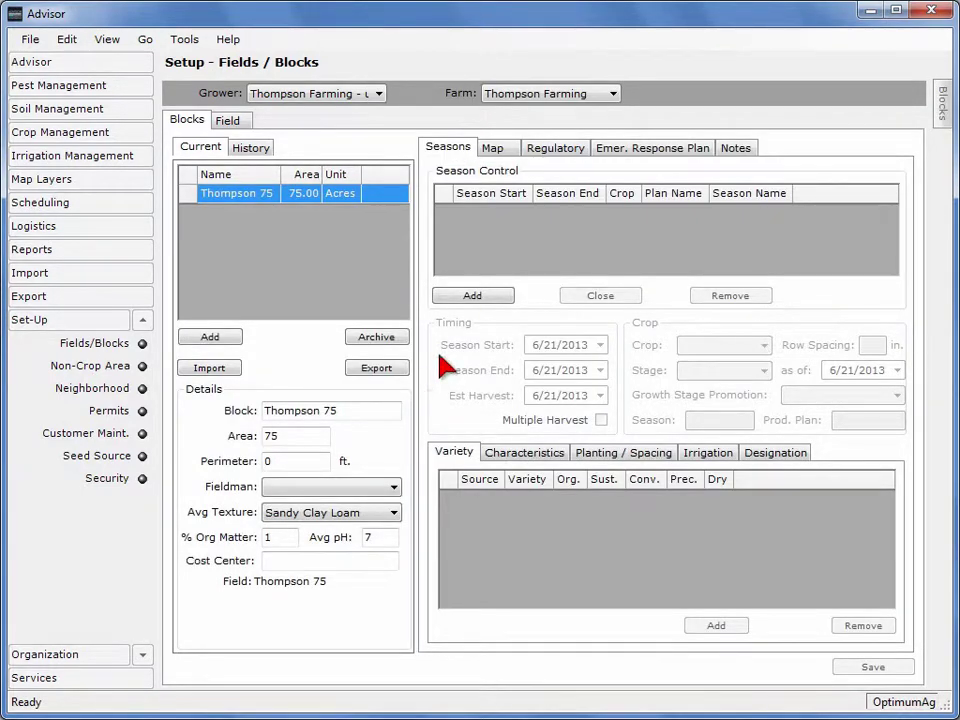
left_click(497, 148)
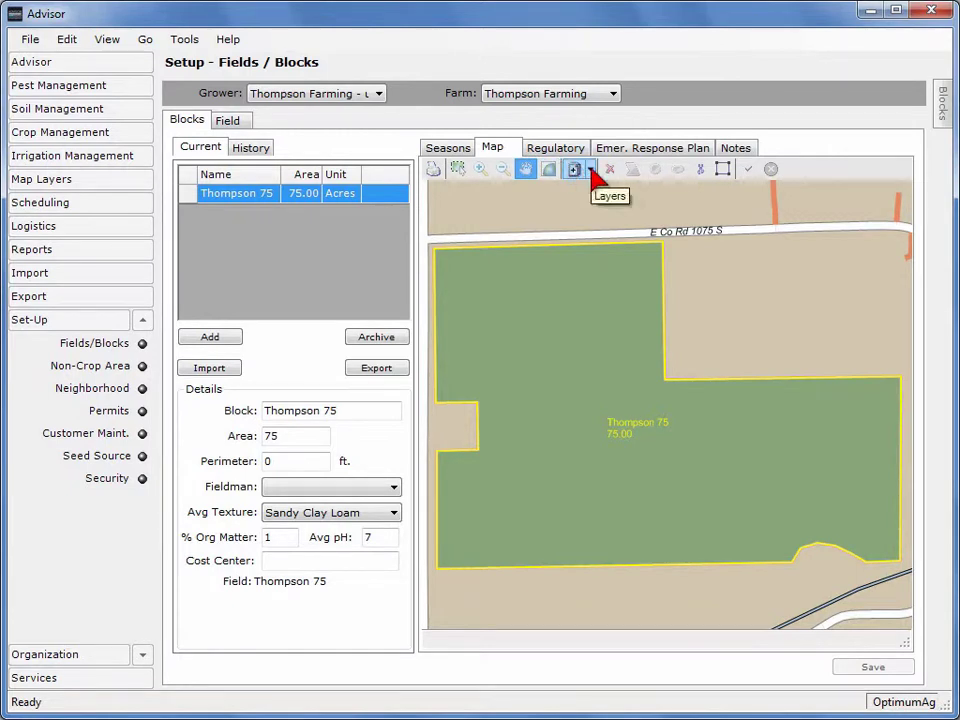
Step: Turn on the Imagery layer so satellite imagery appears under the Thompson 75 block
left_click(592, 170)
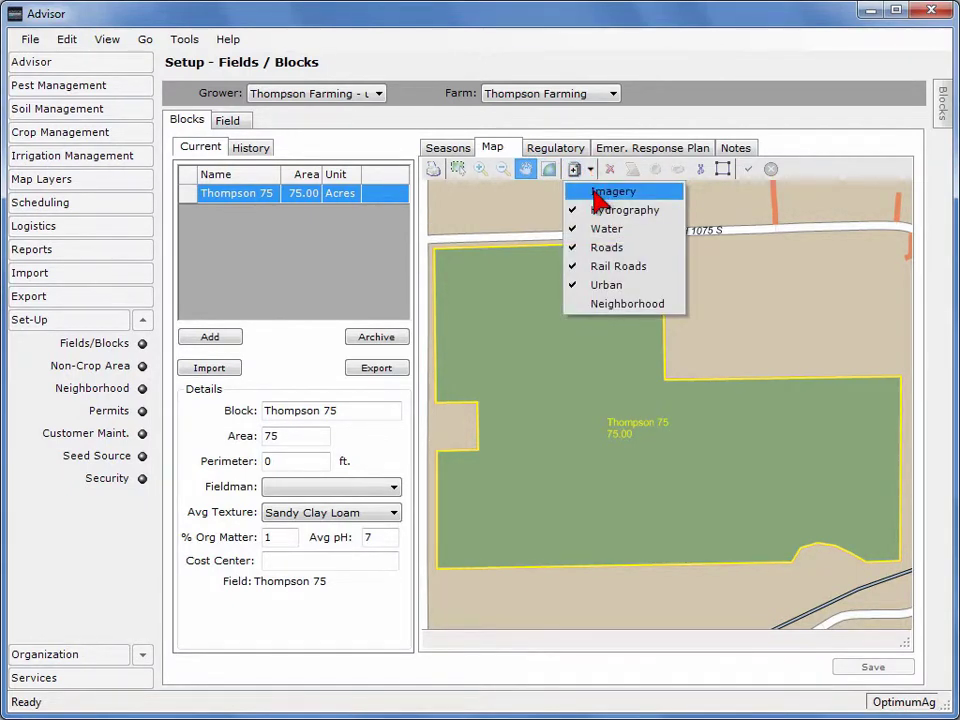
left_click(594, 192)
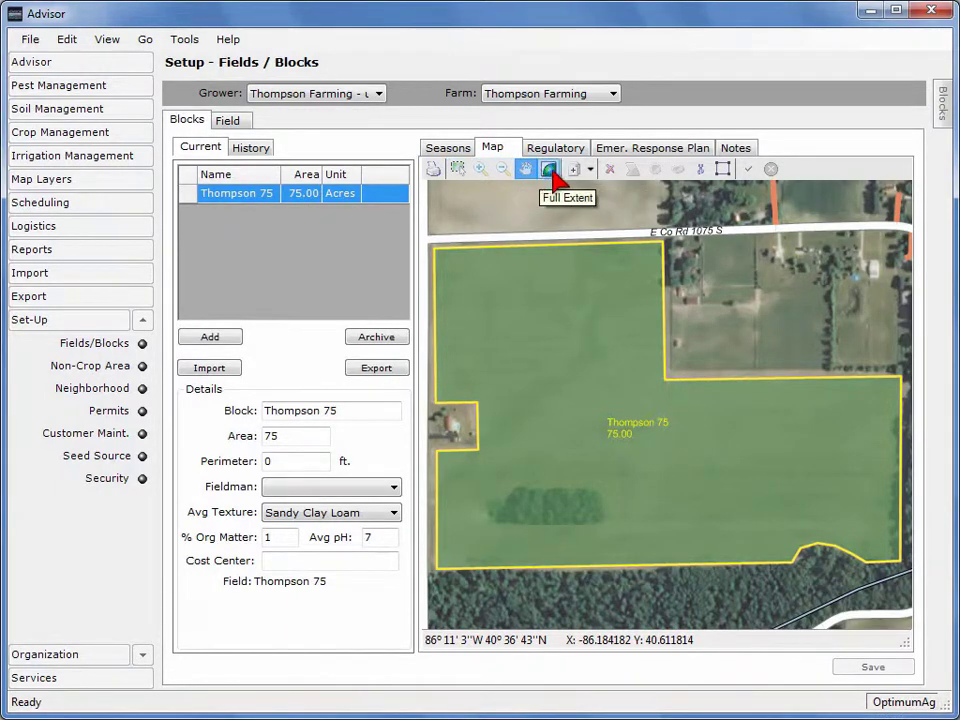
left_click(590, 171)
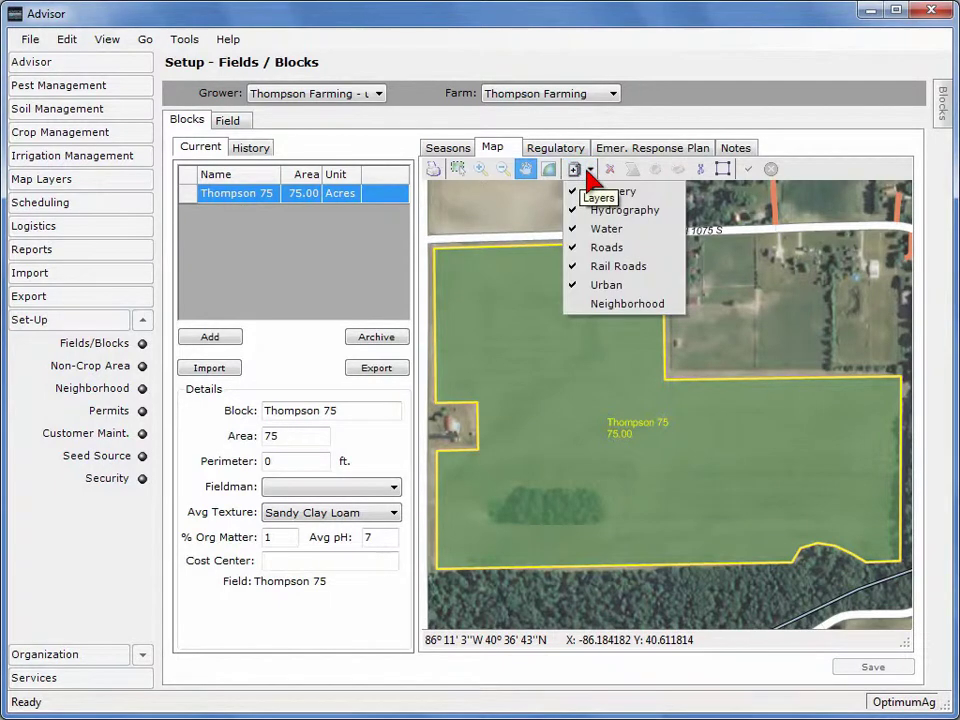
left_click(592, 172)
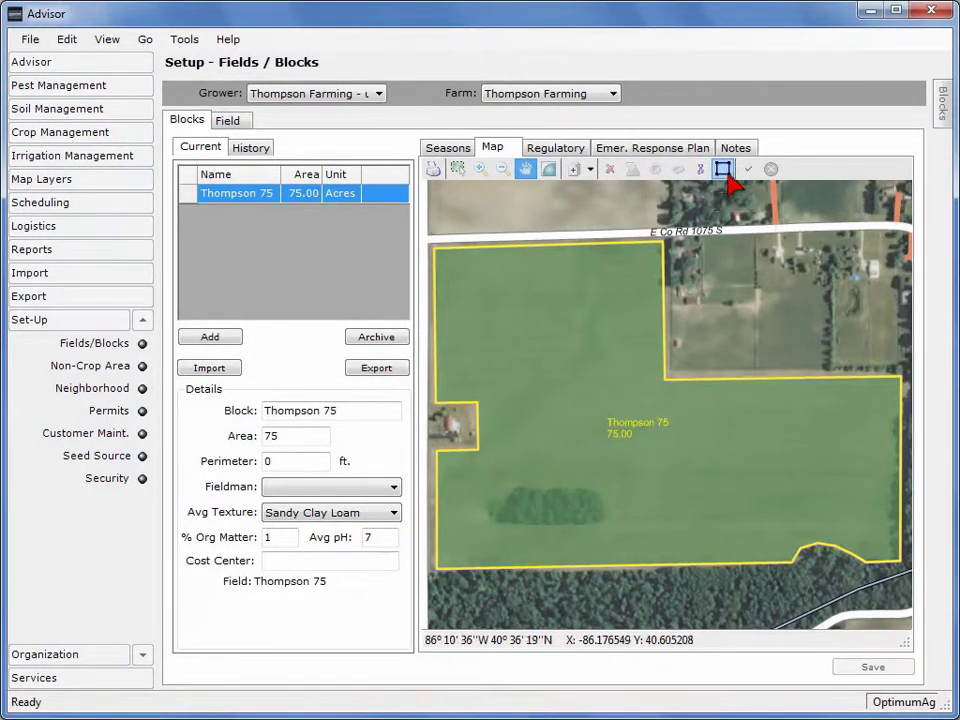
Step: Clear the old boundary and draw a polygon block over the field's west part, measuring 50.74 acres
left_click(611, 172)
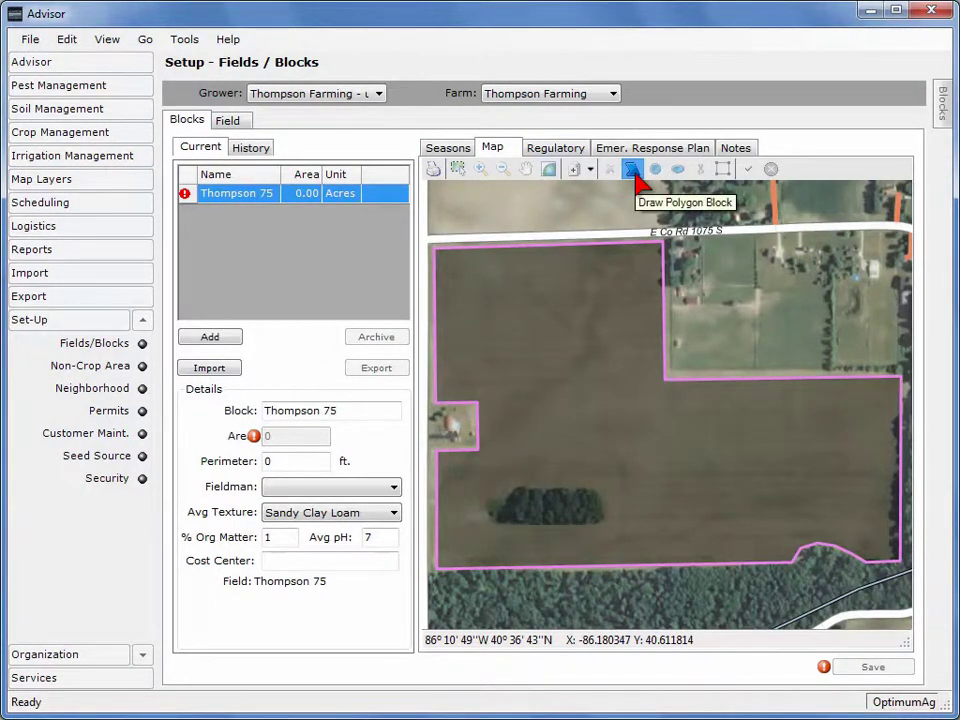
left_click(632, 170)
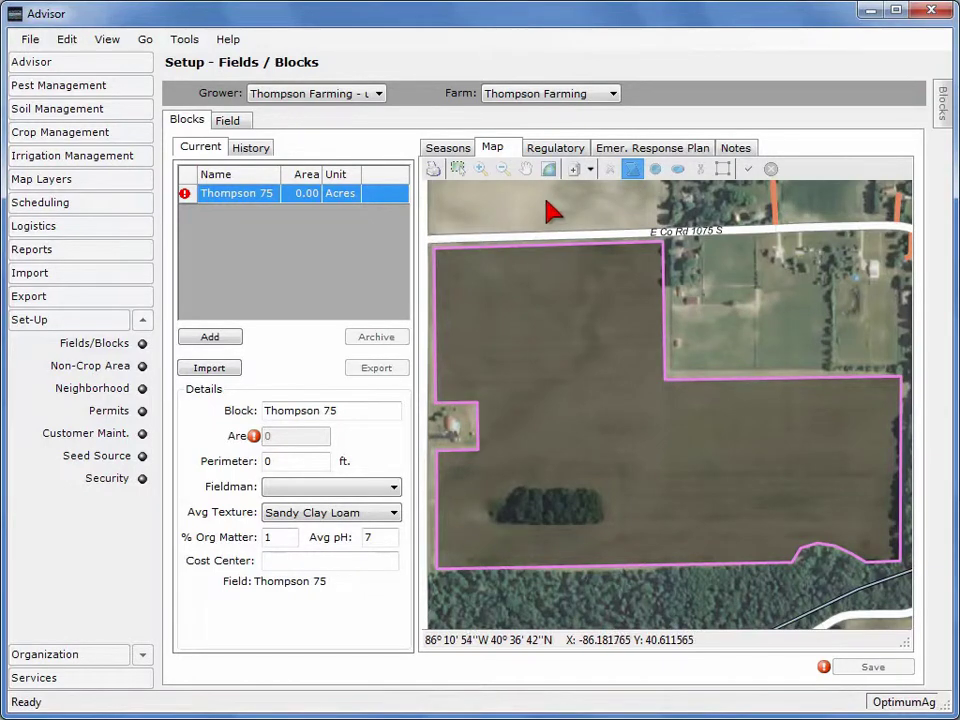
left_click(431, 233)
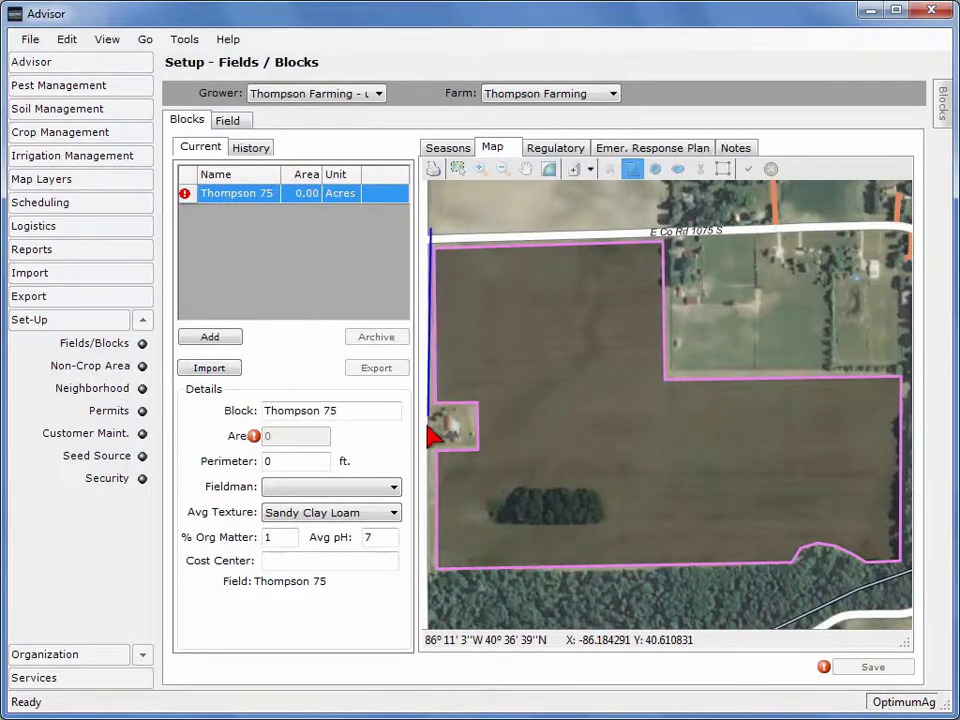
left_click(432, 594)
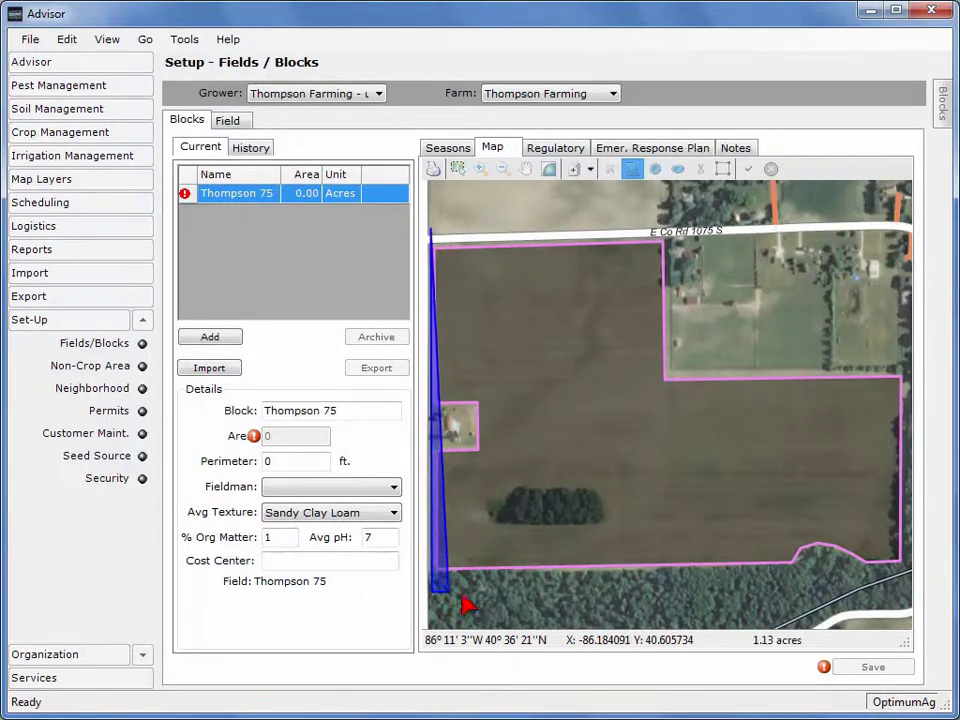
left_click(666, 594)
left_click(714, 352)
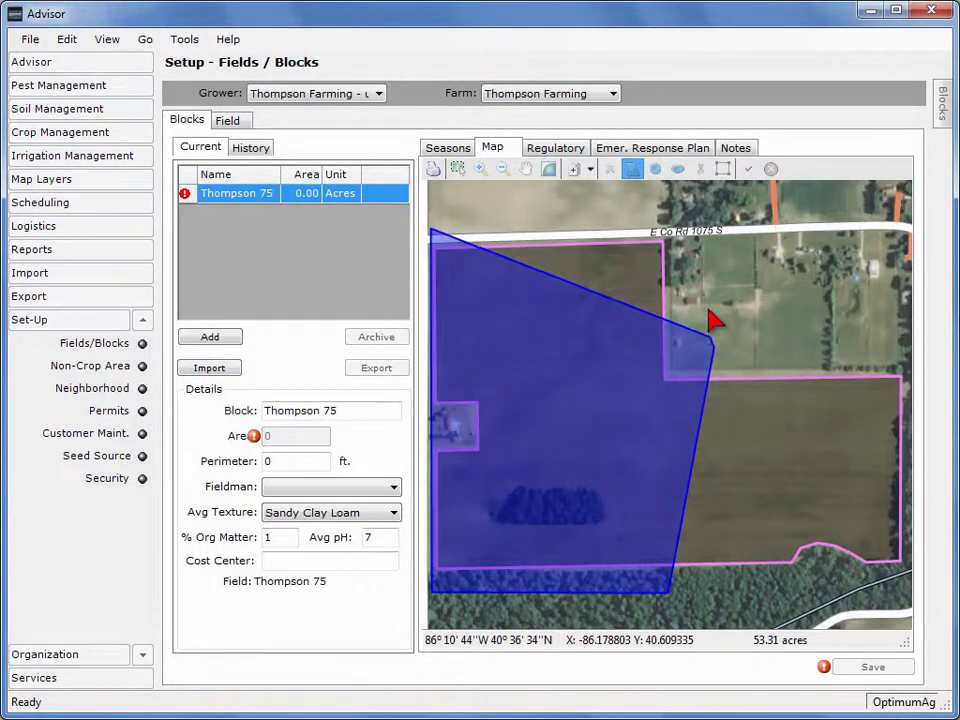
double_click(704, 212)
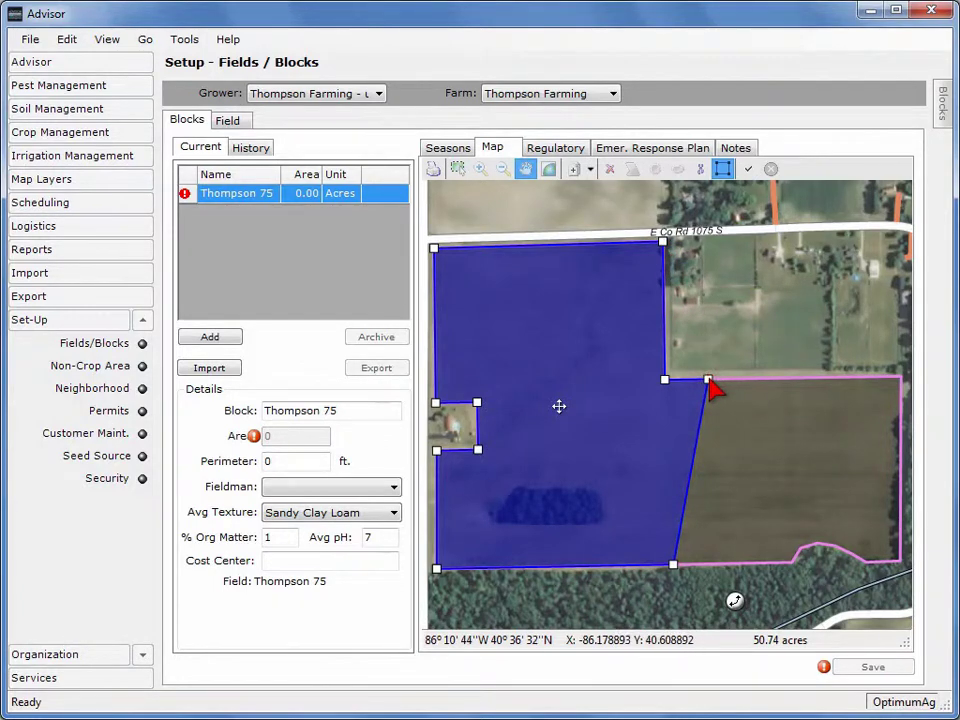
Step: Reshape the outline's east edge to the dividing line and accept it at 48.08 acres
left_click_drag(707, 381, 656, 430)
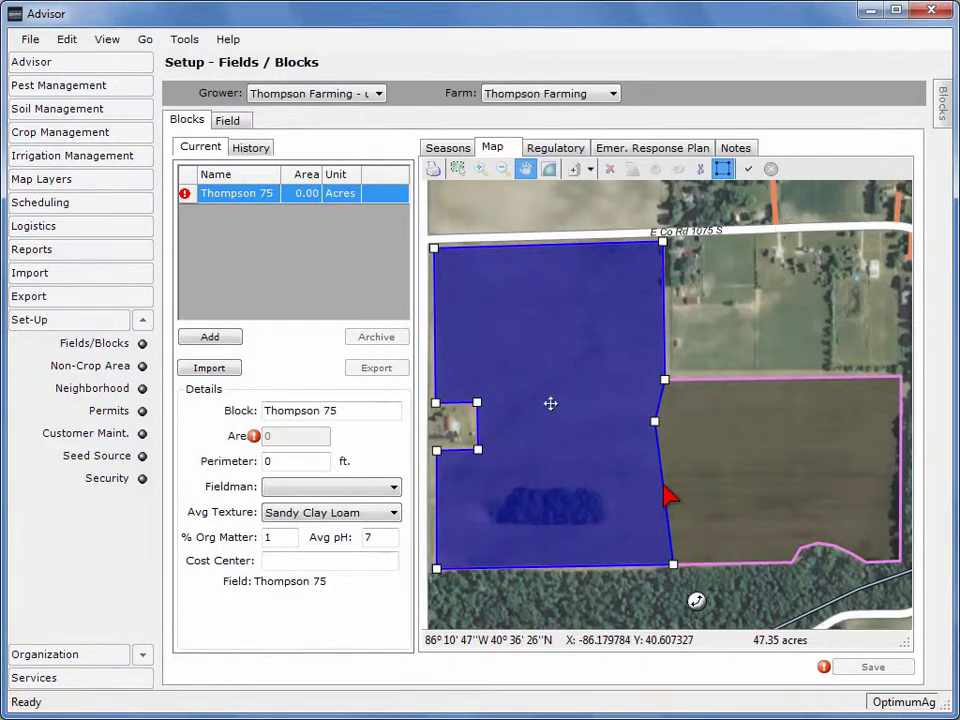
mouse_move(665, 488)
left_mouse_down()
mouse_move(714, 485)
mouse_move(662, 489)
left_mouse_up()
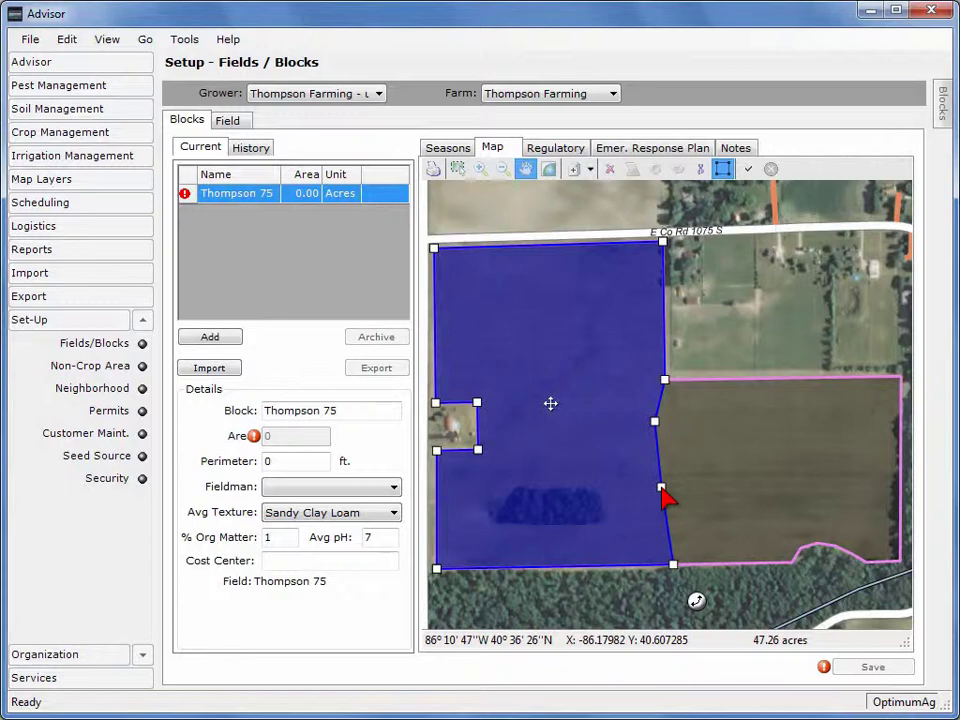
key("ctrl+z")
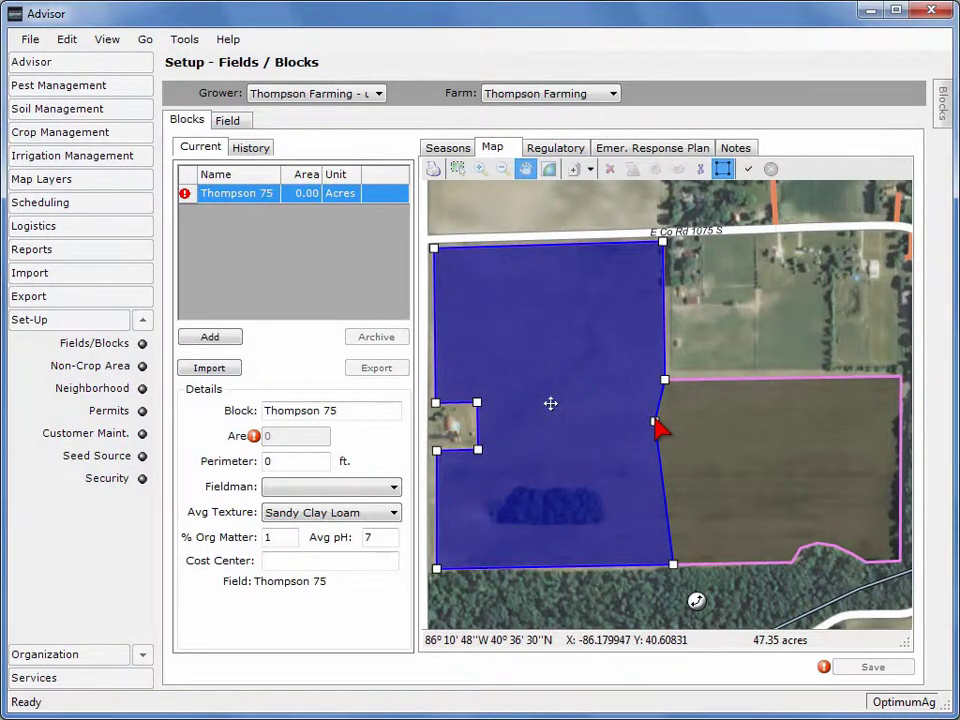
key("ctrl+z")
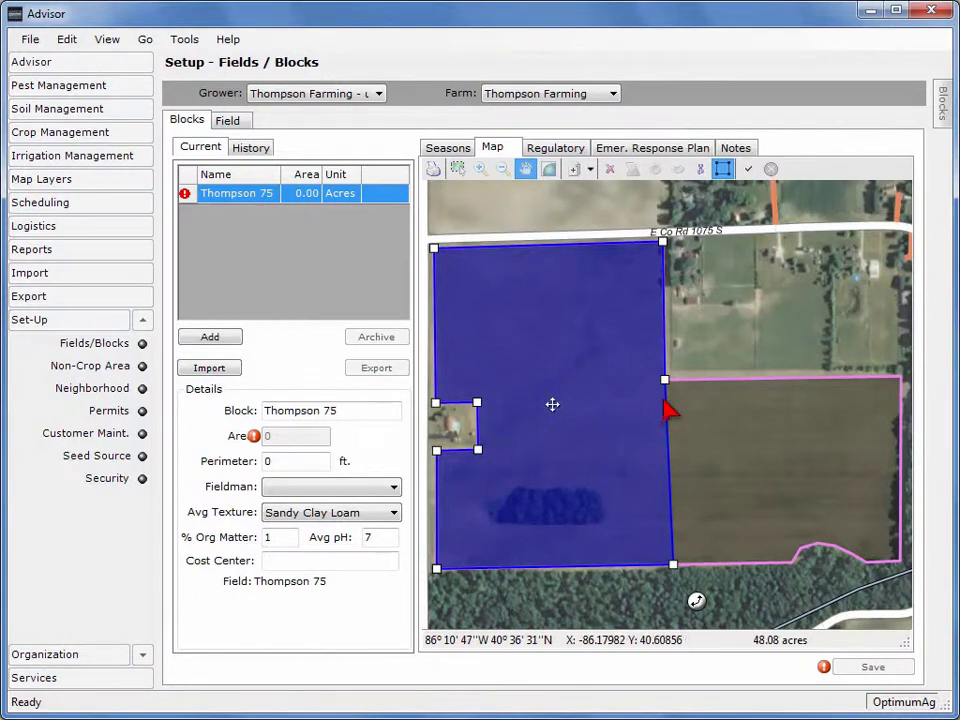
left_click(749, 172)
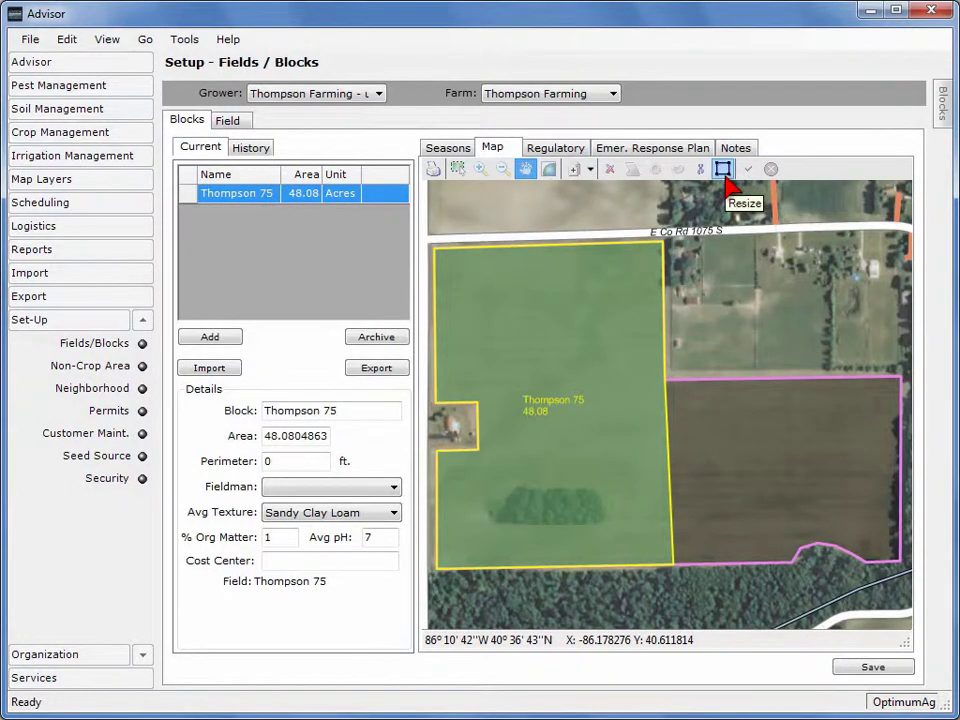
Step: Move, resize and rotate the block outline, then cancel those edits to revert them
left_click(722, 170)
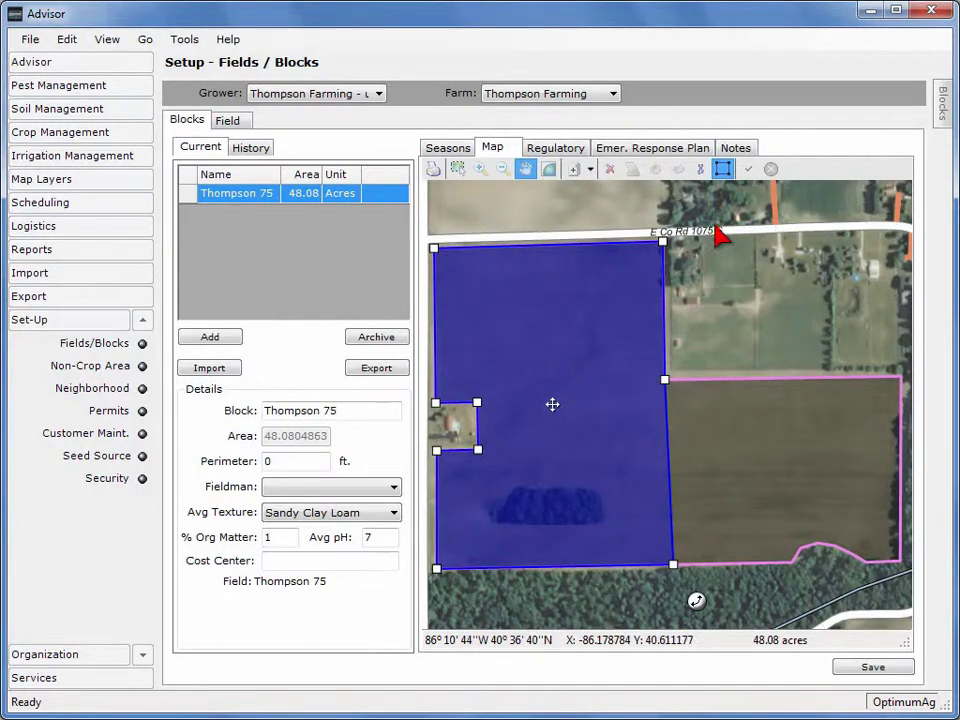
left_click_drag(552, 404, 677, 399)
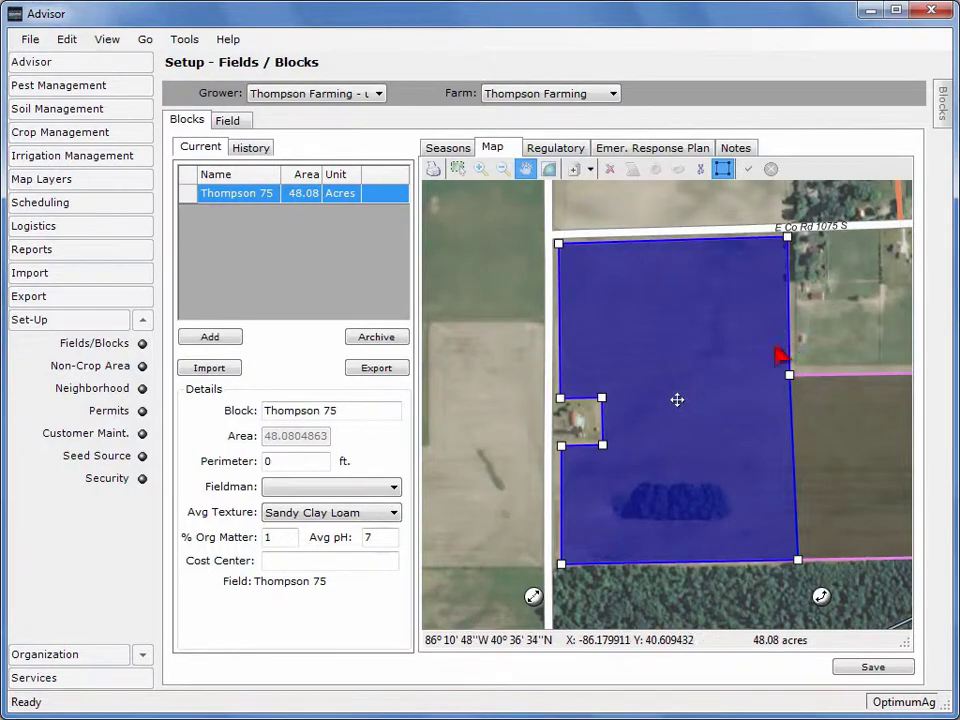
mouse_move(677, 402)
left_mouse_down()
mouse_move(615, 418)
mouse_move(673, 420)
left_mouse_up()
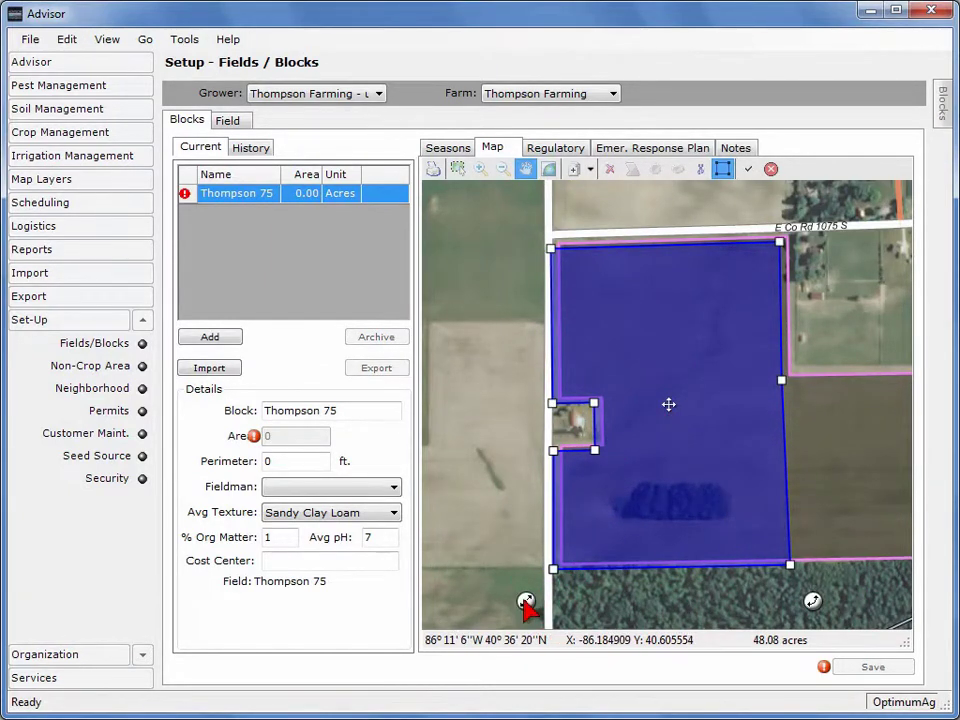
mouse_move(526, 603)
left_mouse_down()
mouse_move(542, 606)
mouse_move(589, 570)
mouse_move(531, 603)
left_mouse_up()
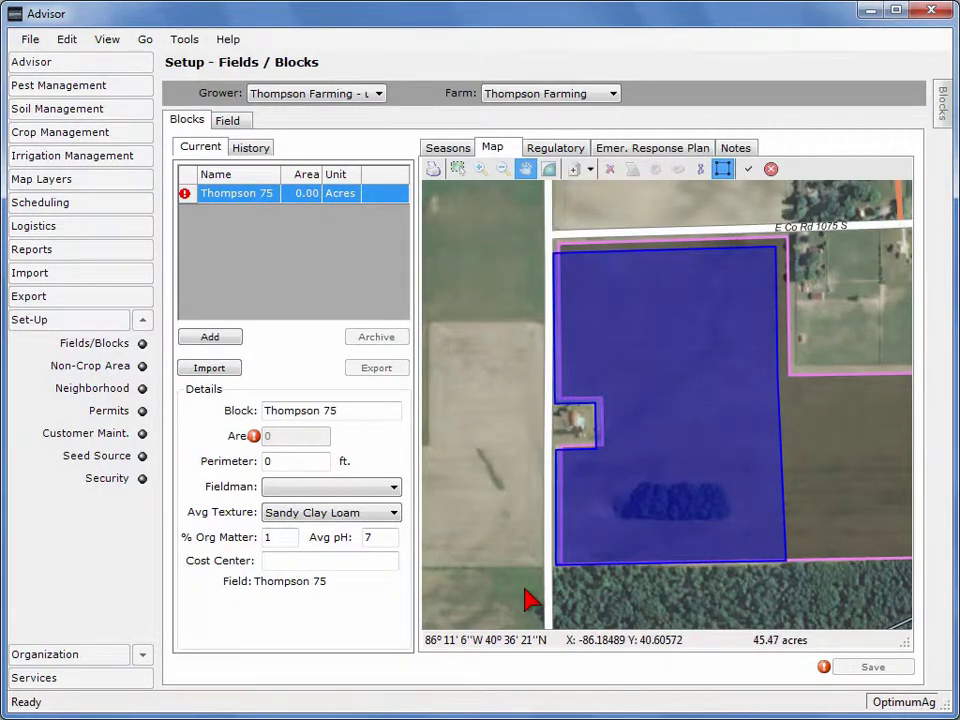
mouse_move(809, 598)
left_mouse_down()
mouse_move(846, 581)
mouse_move(836, 604)
mouse_move(812, 610)
left_mouse_up()
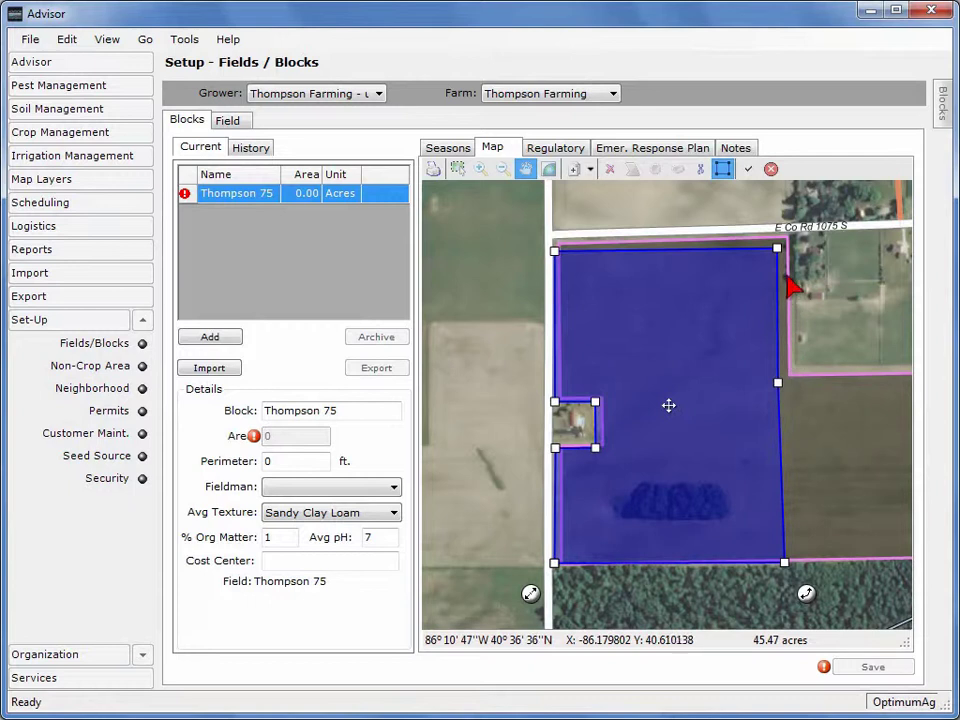
left_click(771, 169)
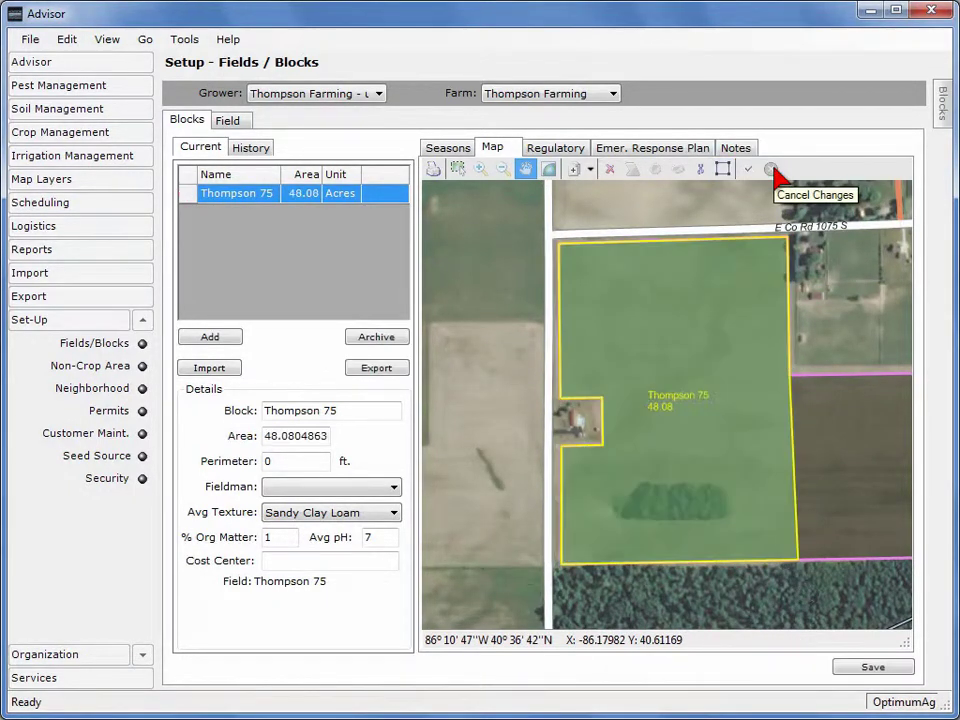
Step: Cut a four-corner hole around the tree patch and accept the 45.65-acre block shape
left_click(701, 172)
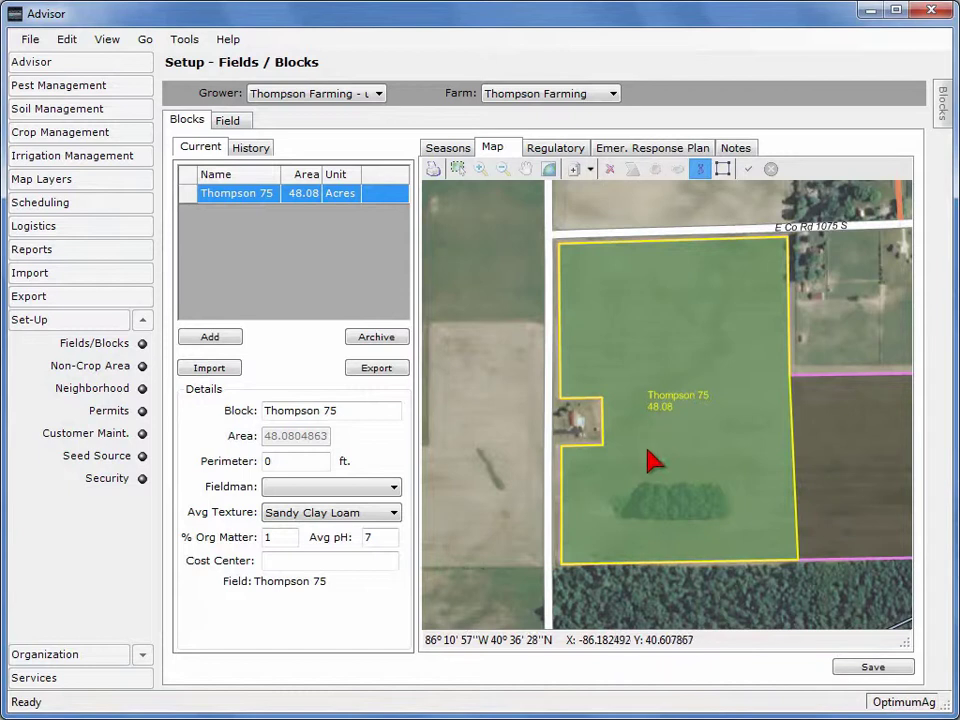
left_click(641, 485)
left_click(717, 484)
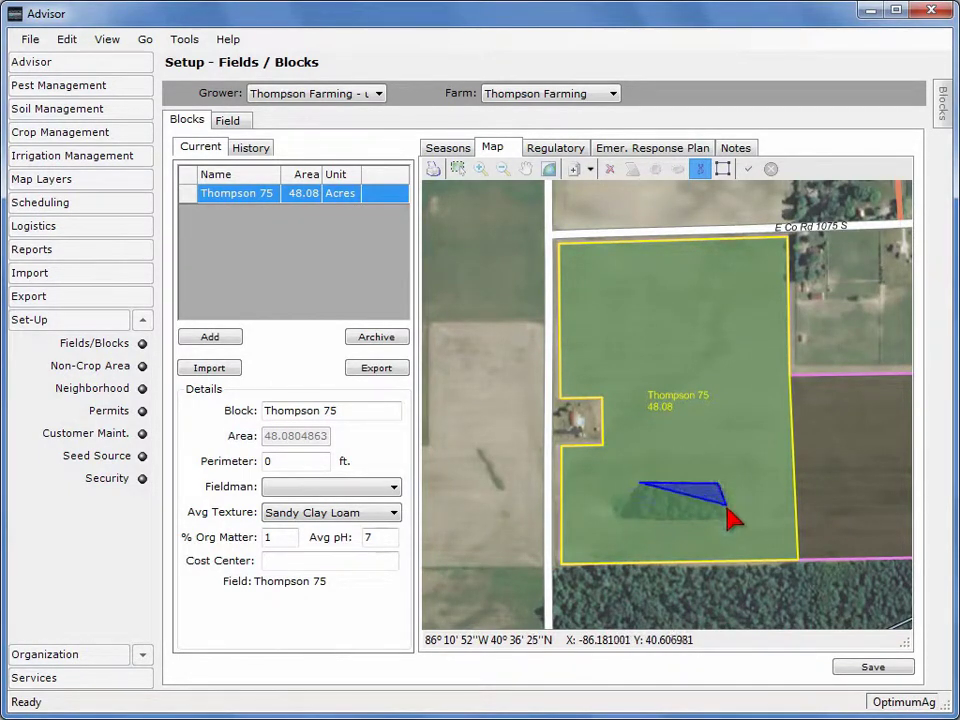
left_click(727, 521)
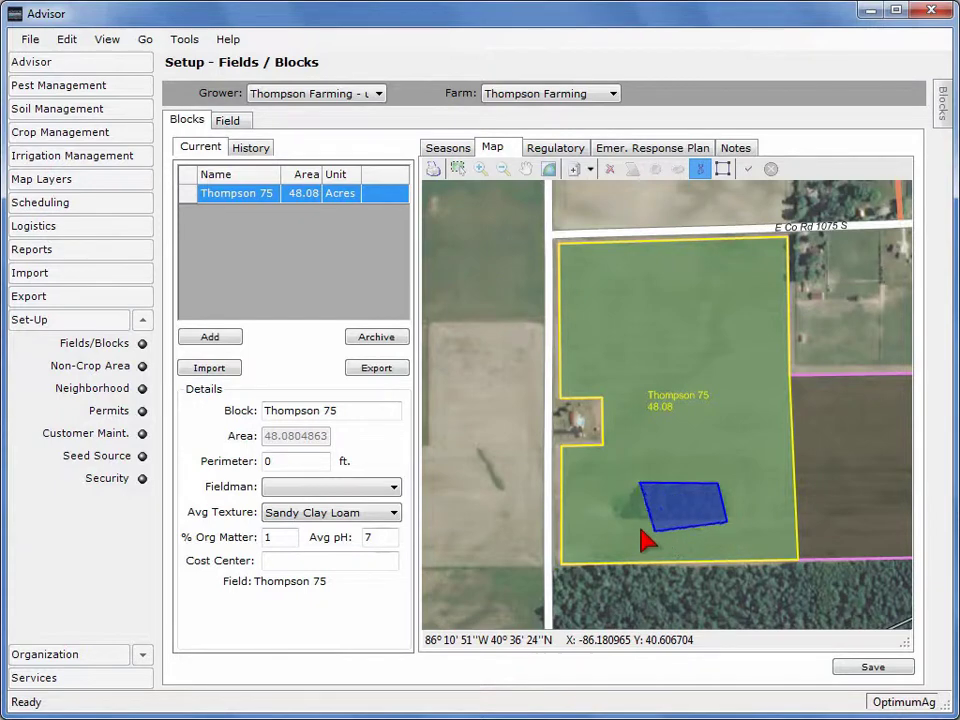
double_click(616, 522)
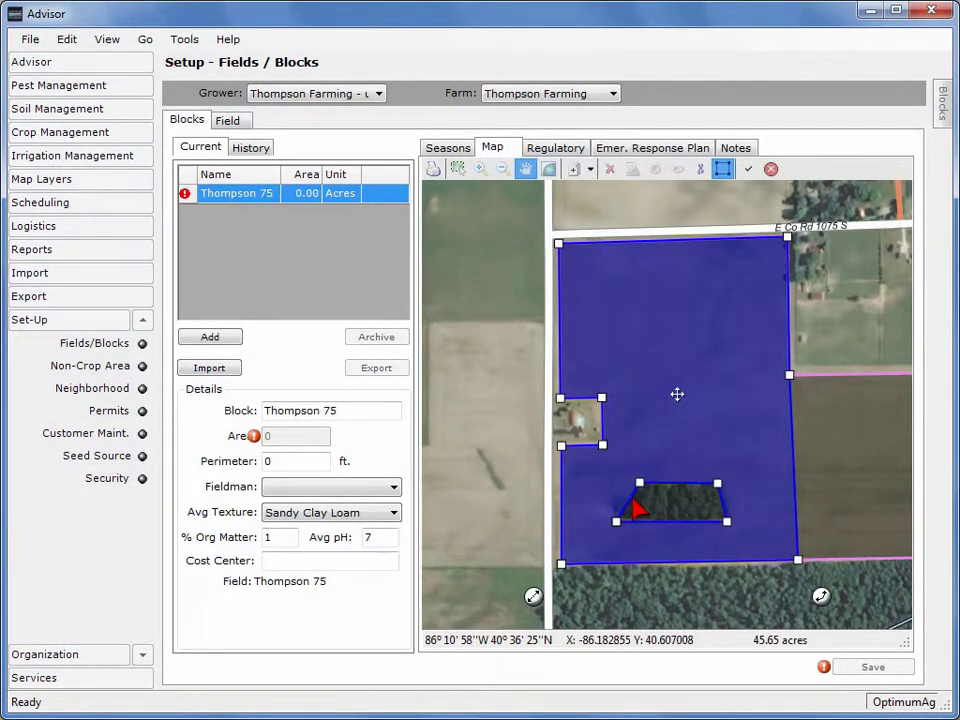
left_click(756, 176)
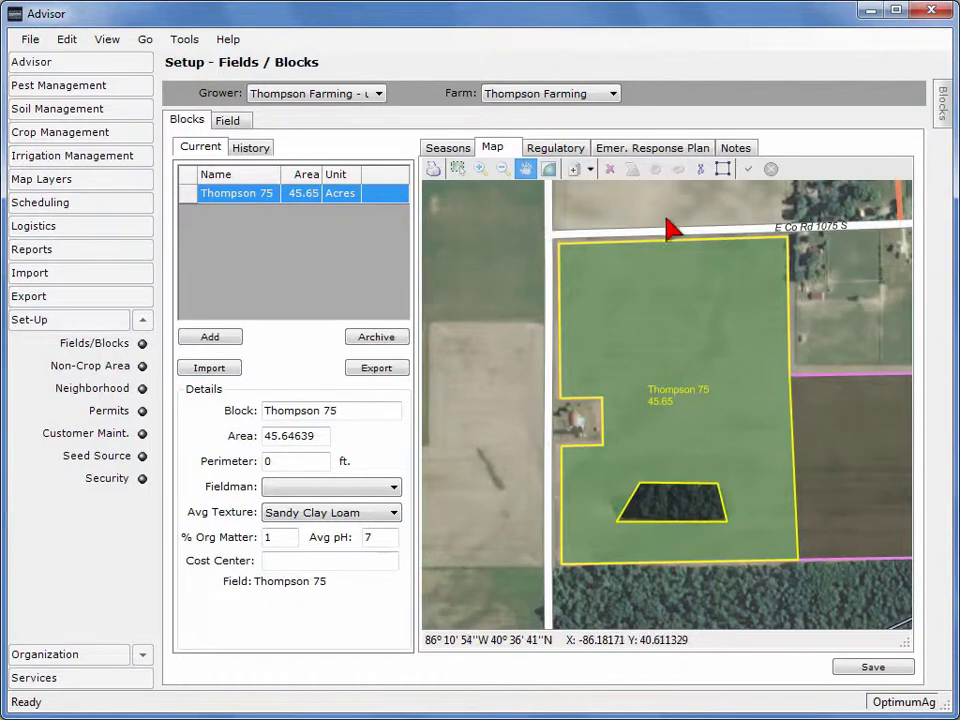
Step: Rename the block to Thompson 75-West and set its area to 45 acres
left_click(366, 408)
type("-West")
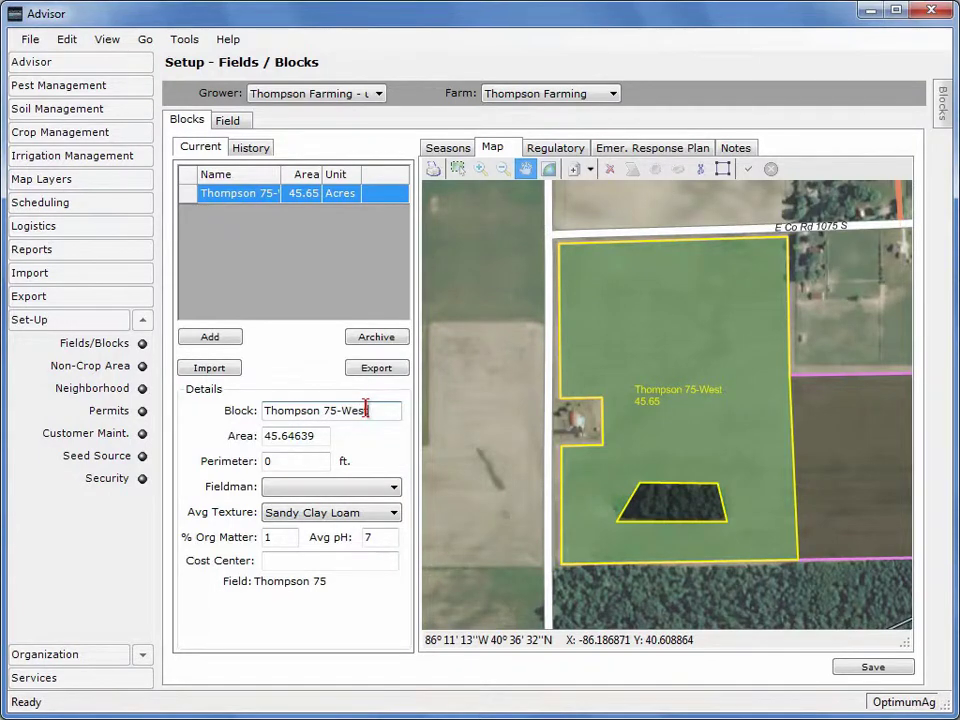
double_click(316, 435)
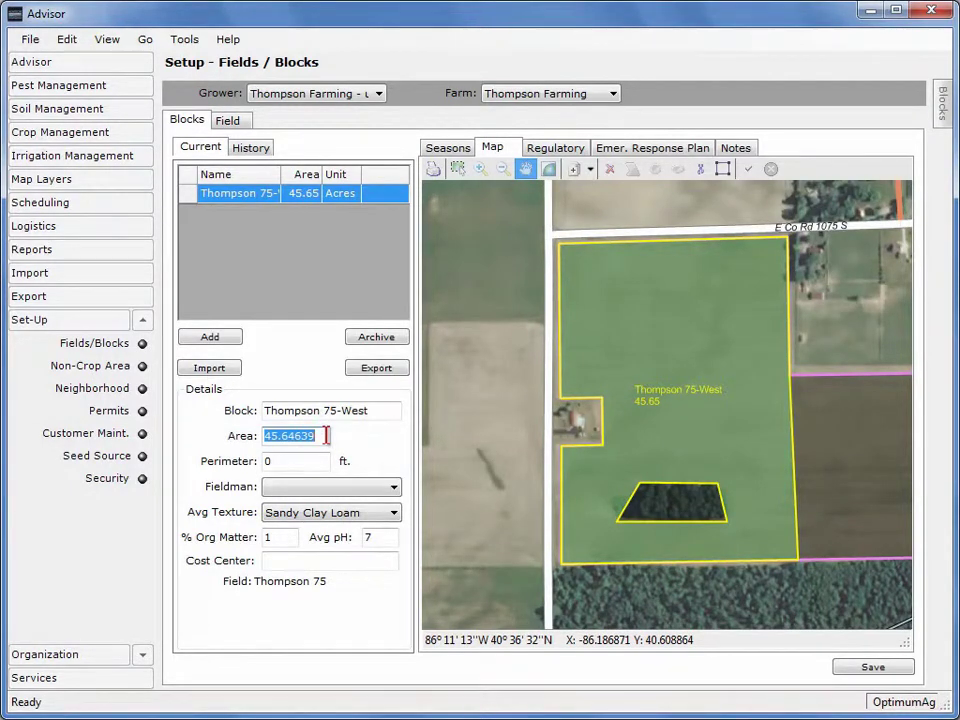
type("45")
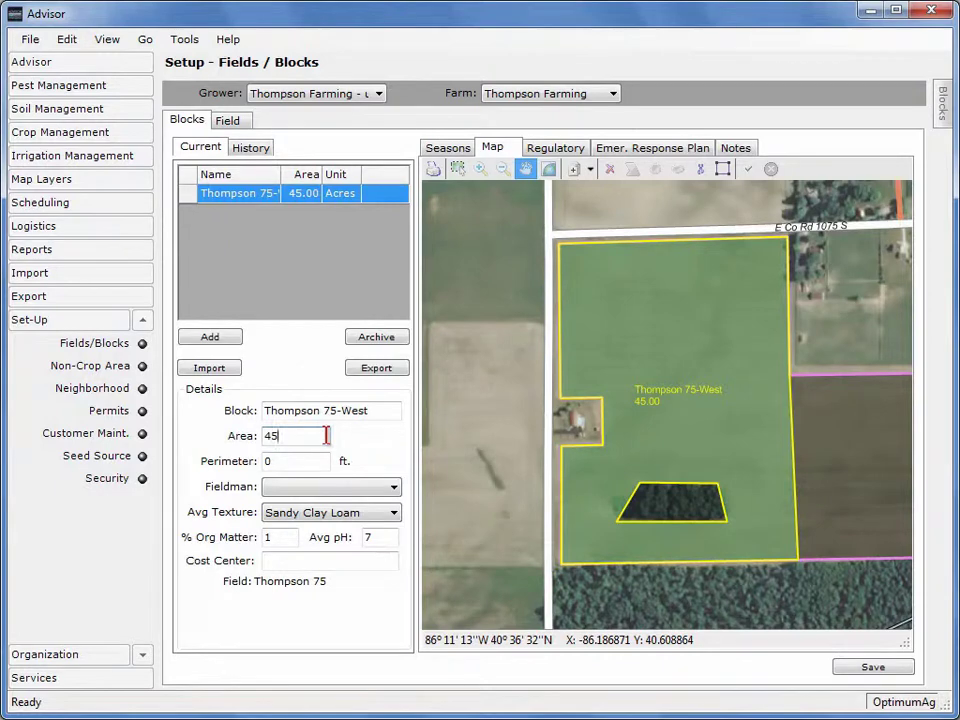
Step: Assign the fieldman to Thompson 75-West and save the block
left_click(318, 497)
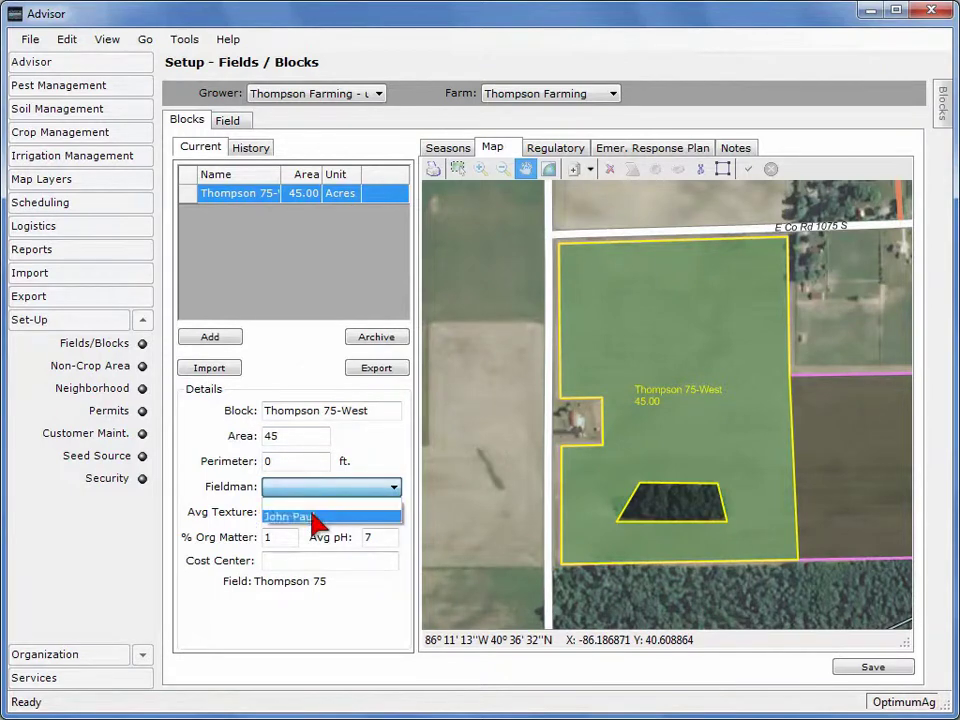
left_click(316, 517)
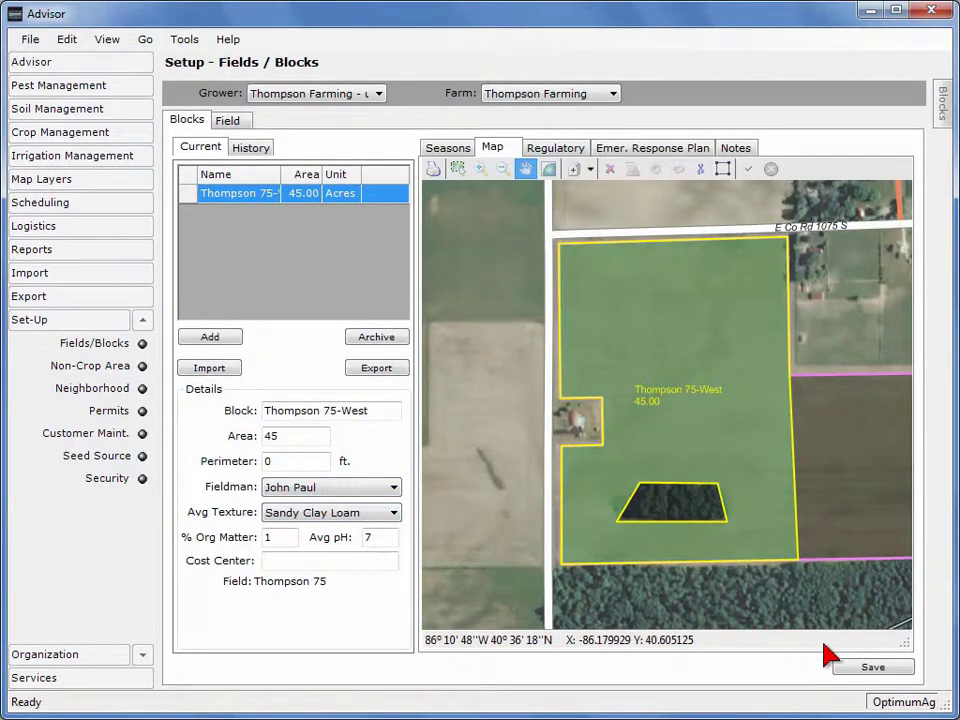
left_click(857, 668)
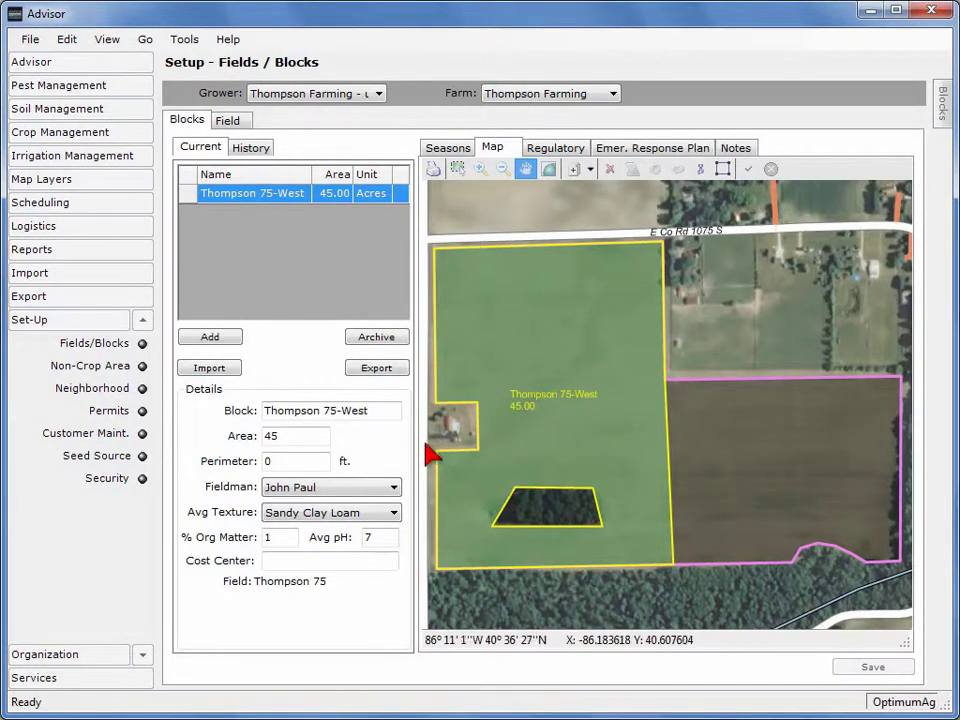
Step: Add a new block outlining the field's eastern part from the West block's edge, accepted at 28.27 acres
left_click(233, 340)
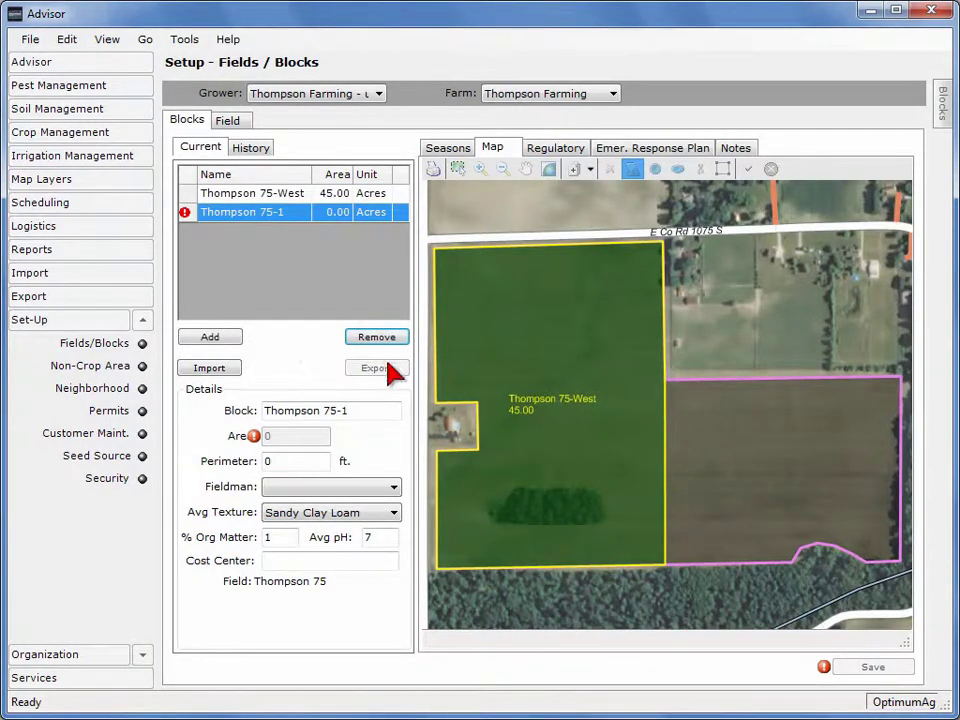
left_click(653, 387)
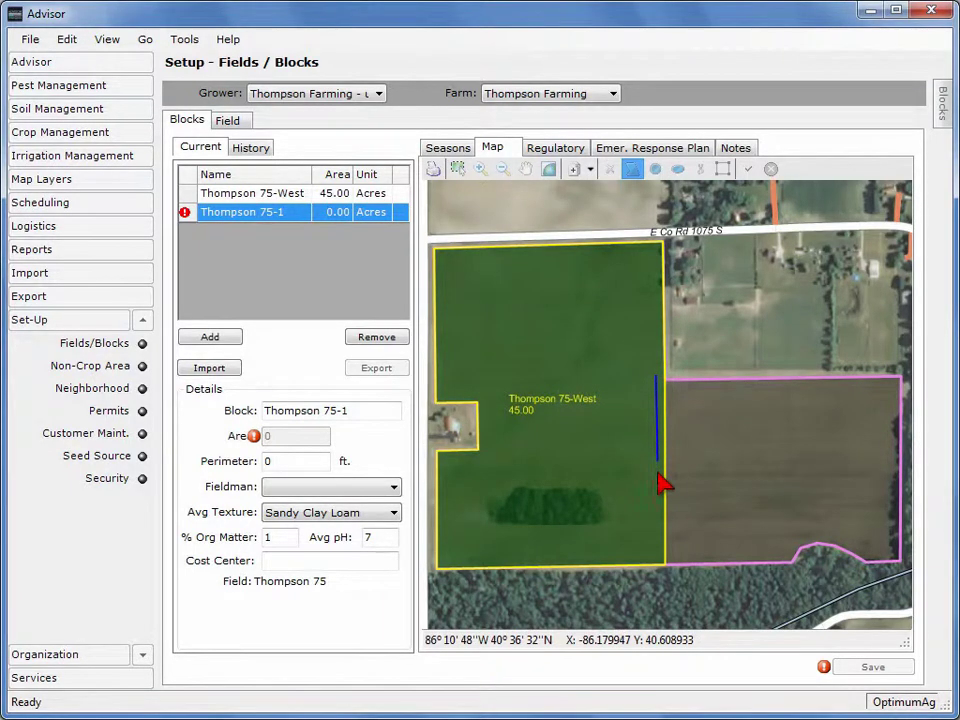
left_click(659, 570)
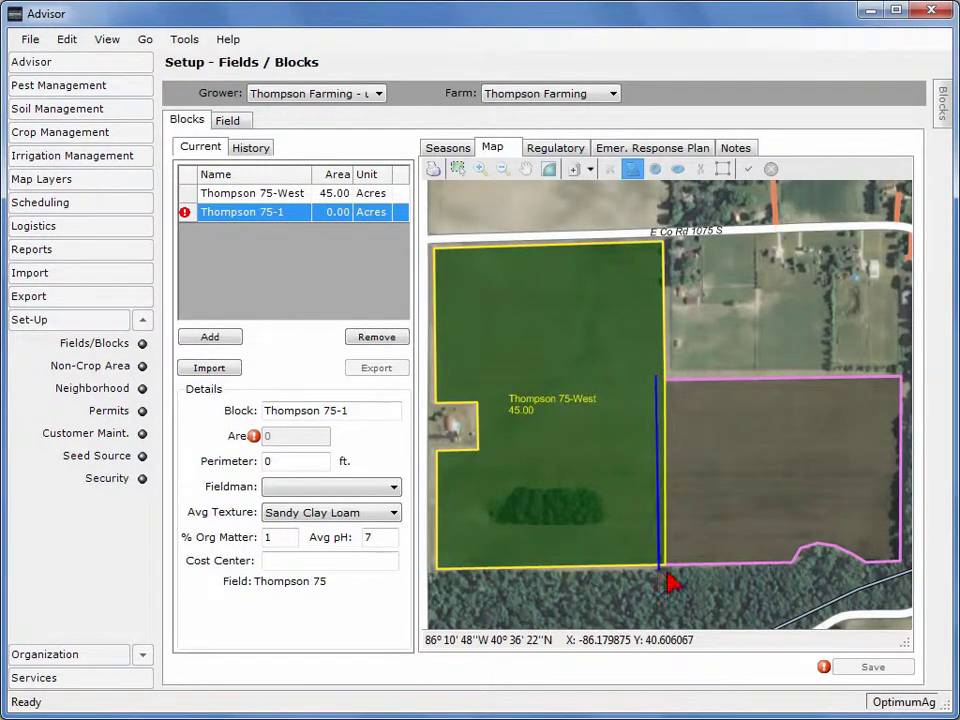
left_click(908, 572)
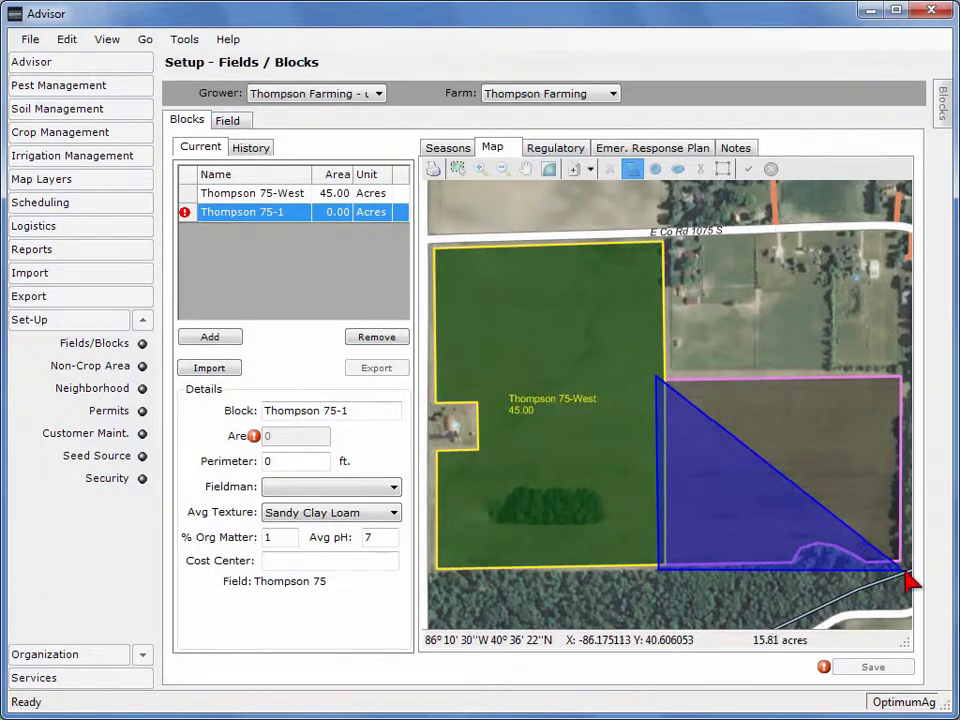
double_click(913, 372)
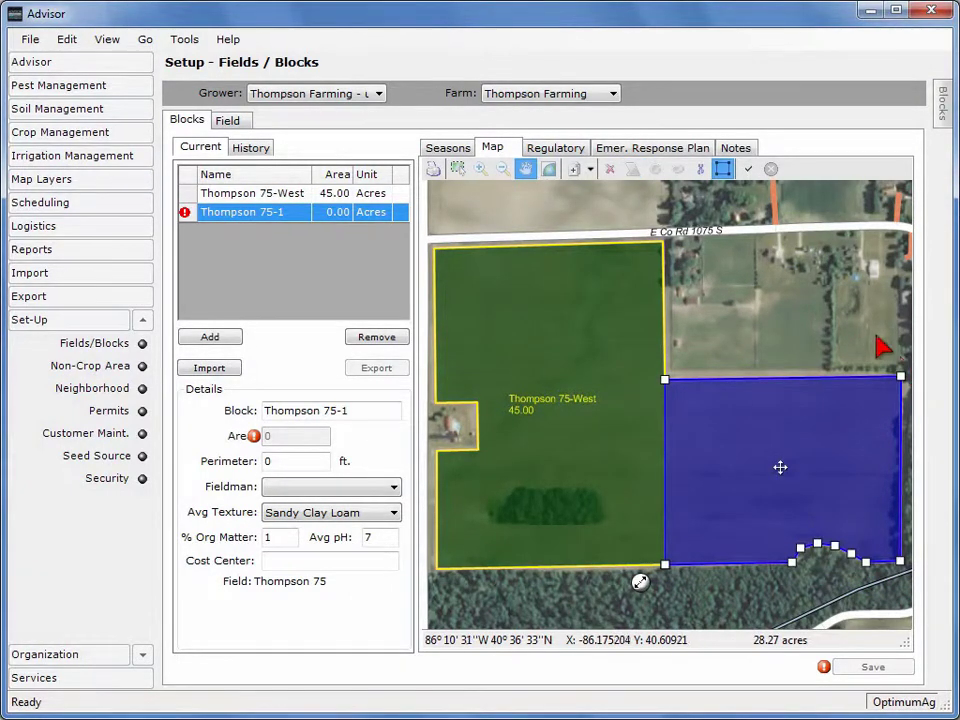
left_click(748, 171)
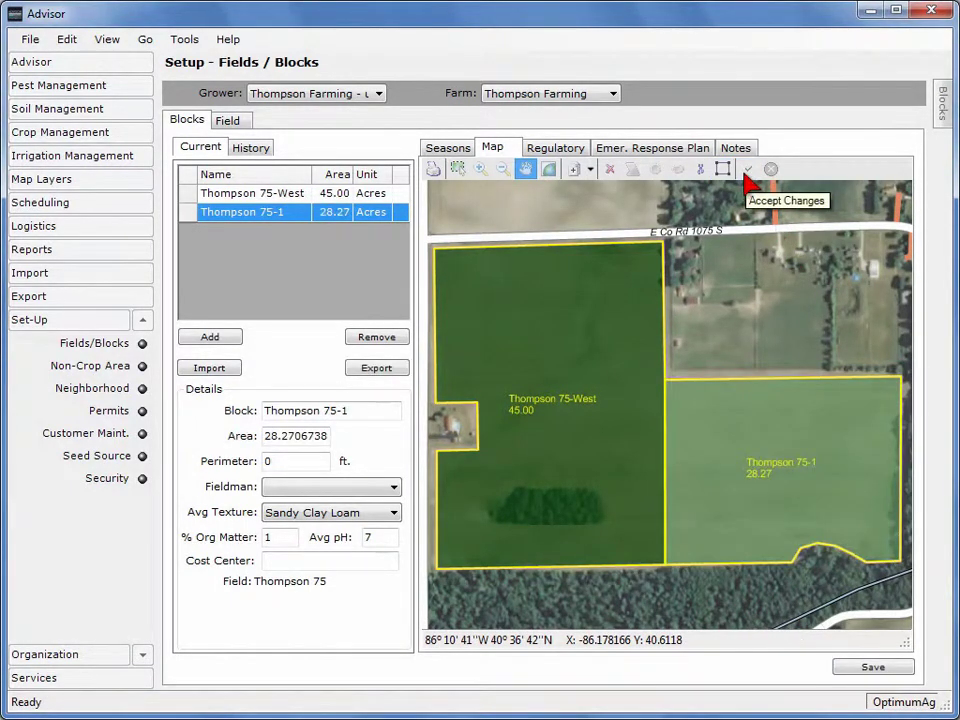
Step: Rename the second block to Thompson 75-East and set its area to 30 acres
double_click(346, 410)
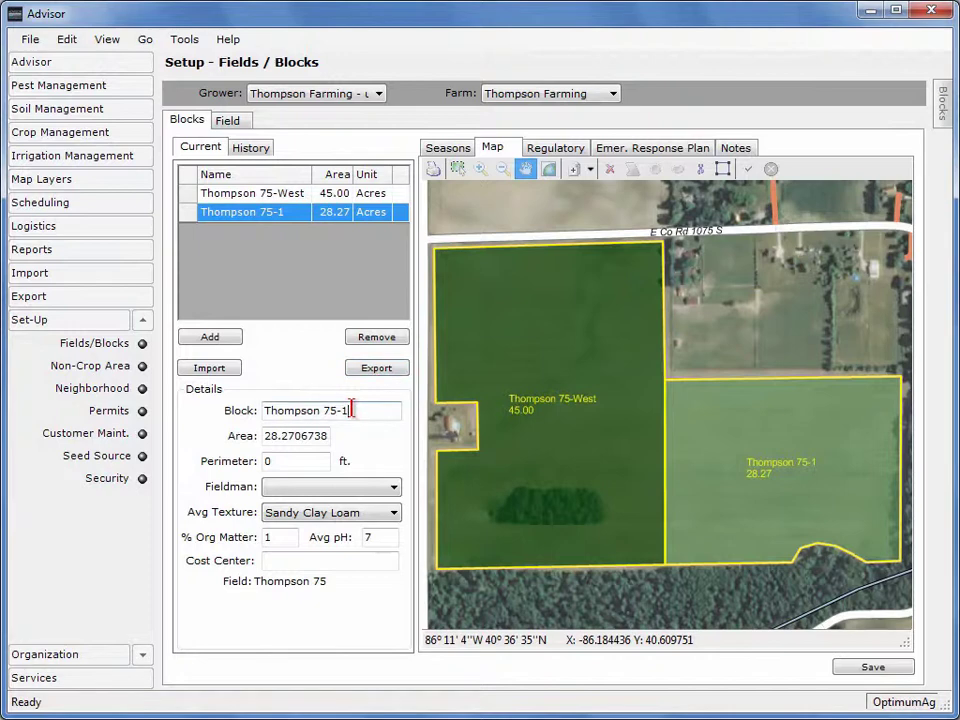
type("East")
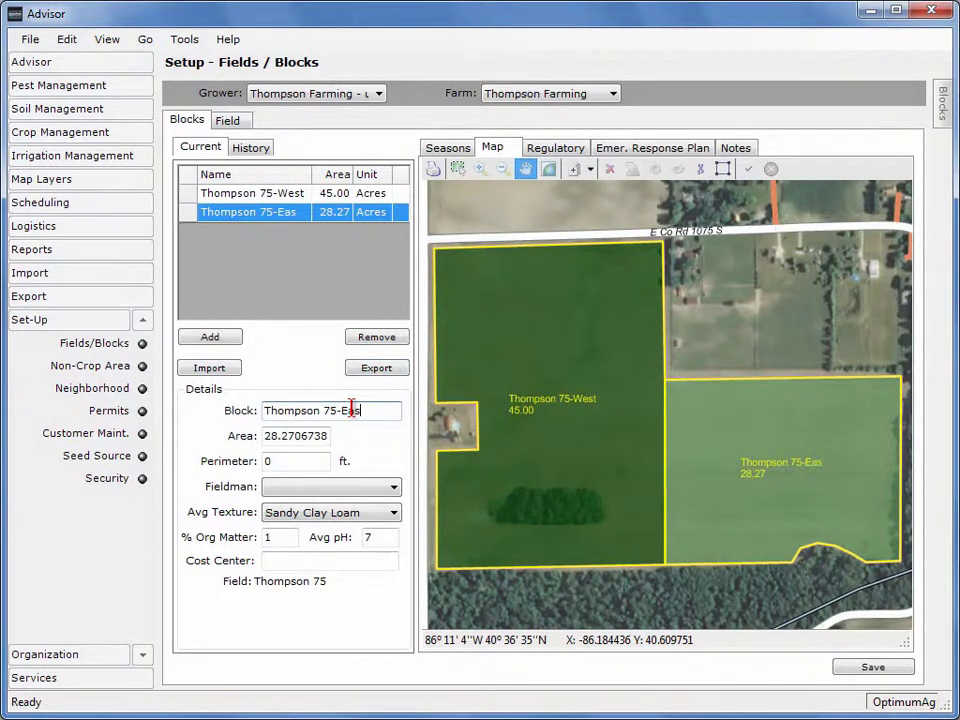
double_click(312, 436)
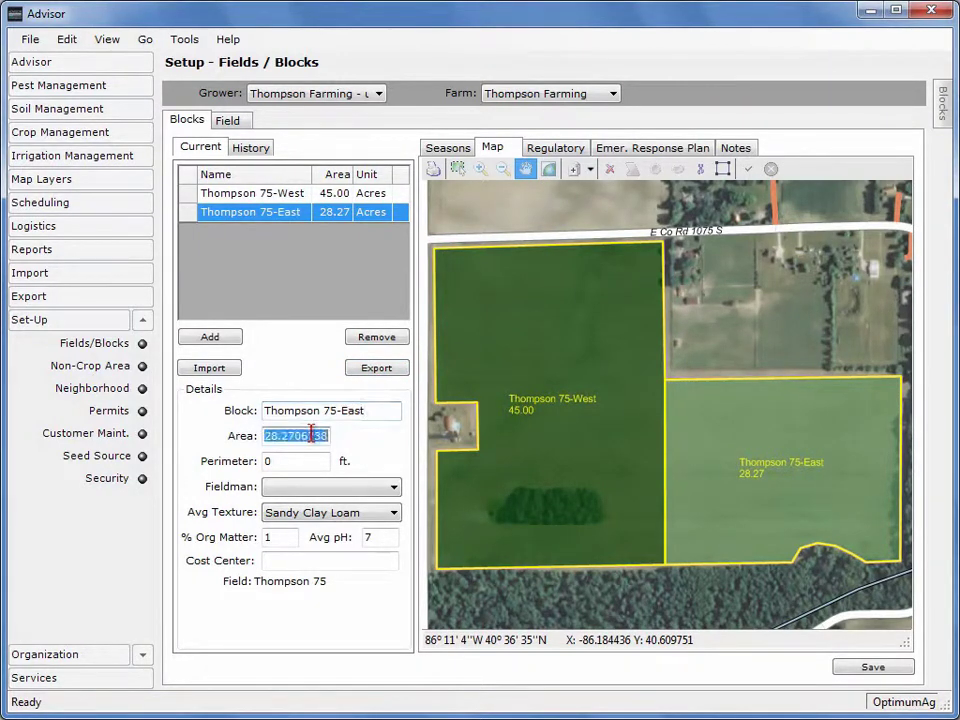
type("30")
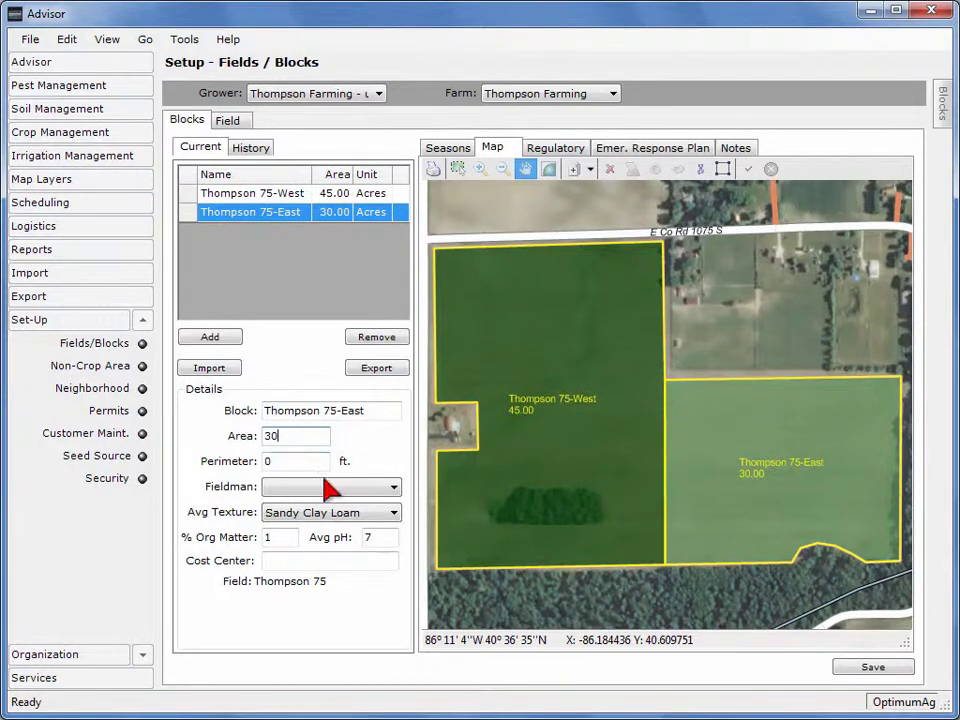
Step: Assign the fieldman to Thompson 75-East and save the block
left_click(323, 488)
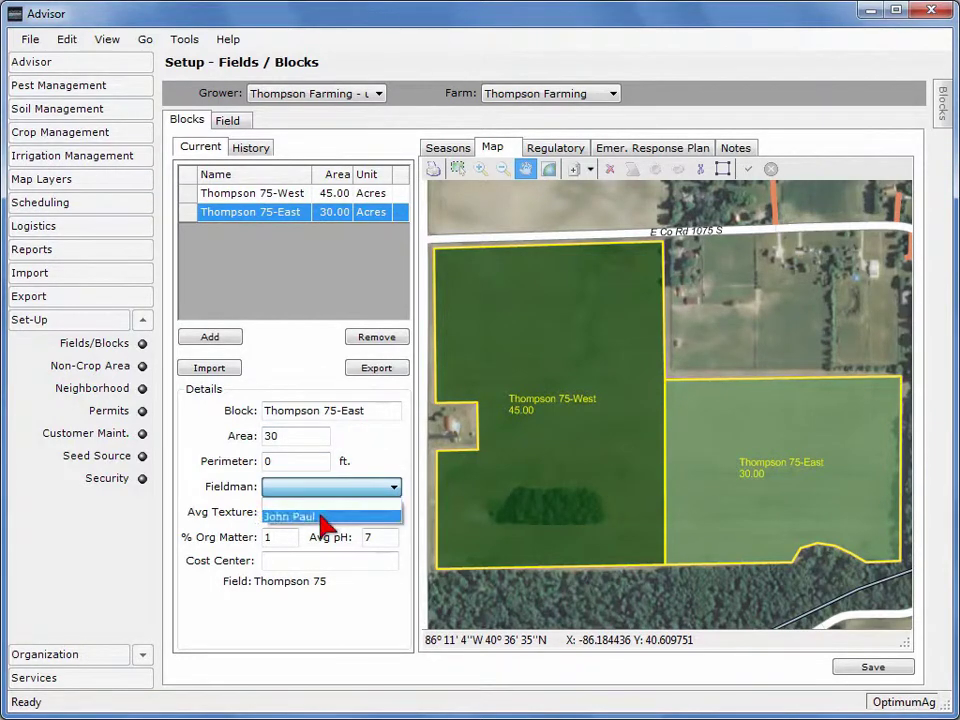
left_click(320, 517)
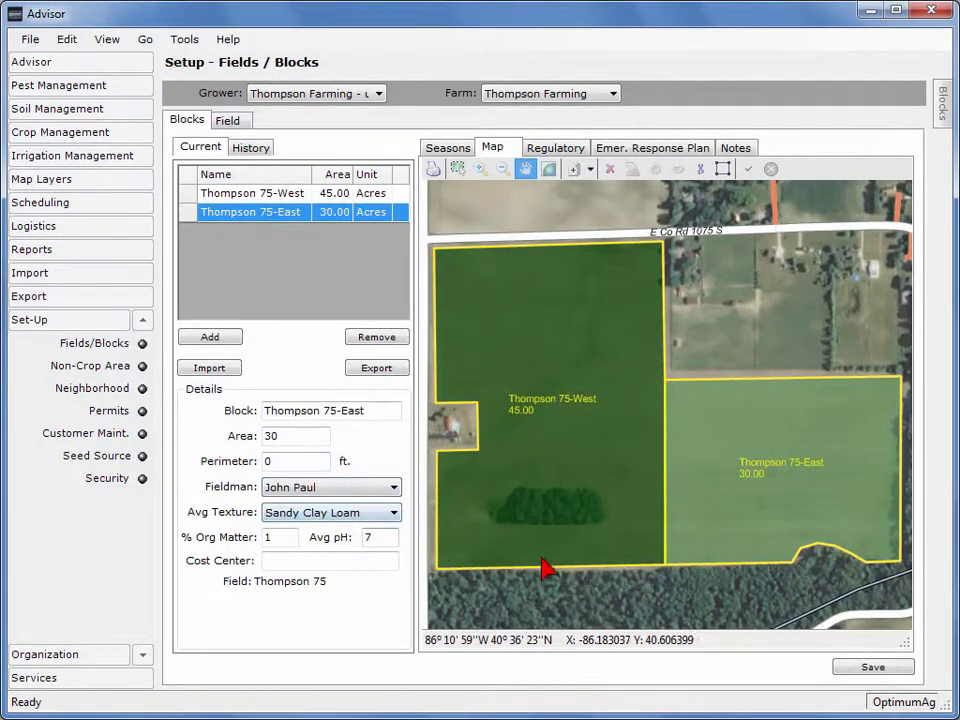
left_click(852, 665)
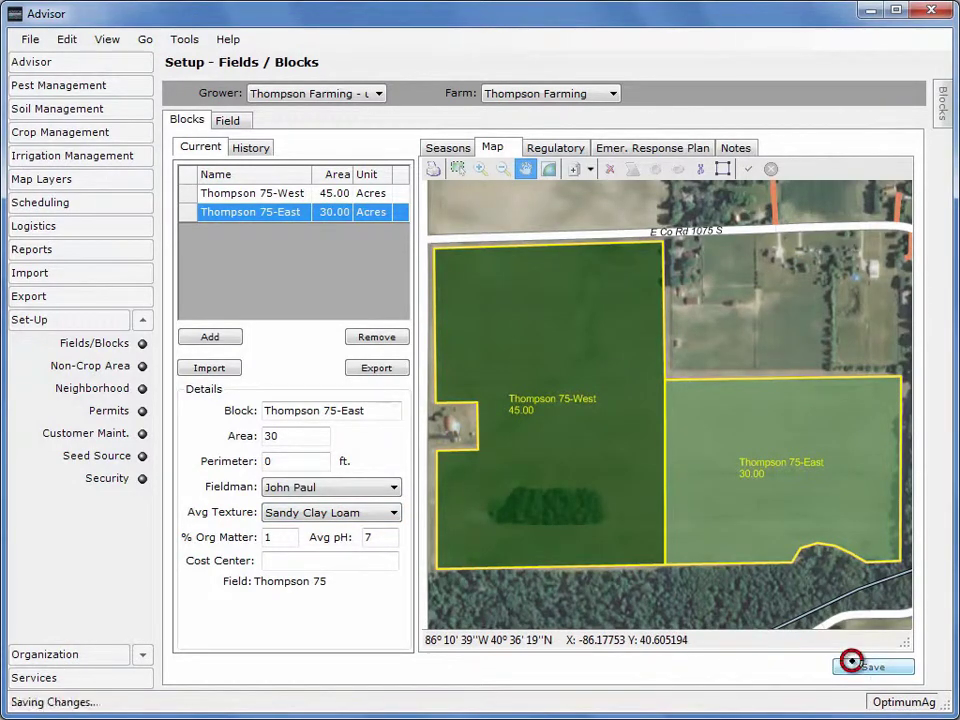